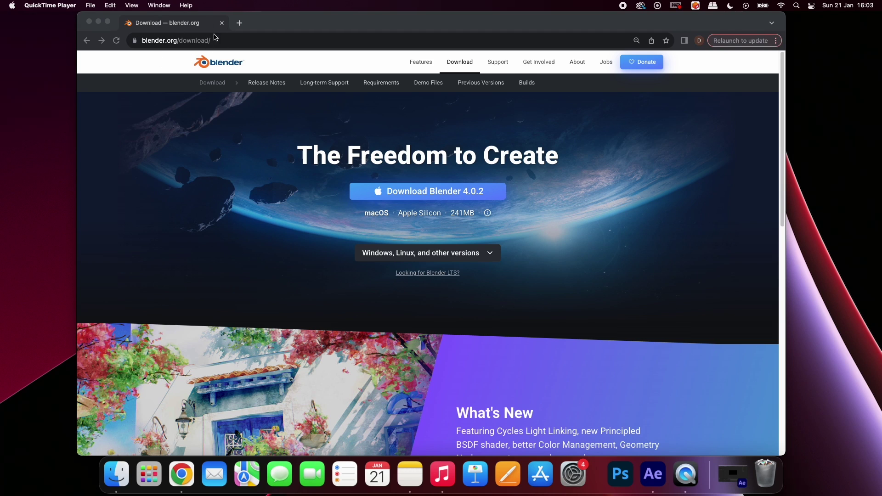
- Check Blender's Windows, Linux and other-version downloads in Chrome, then go to the desktop
left_click(424, 187)
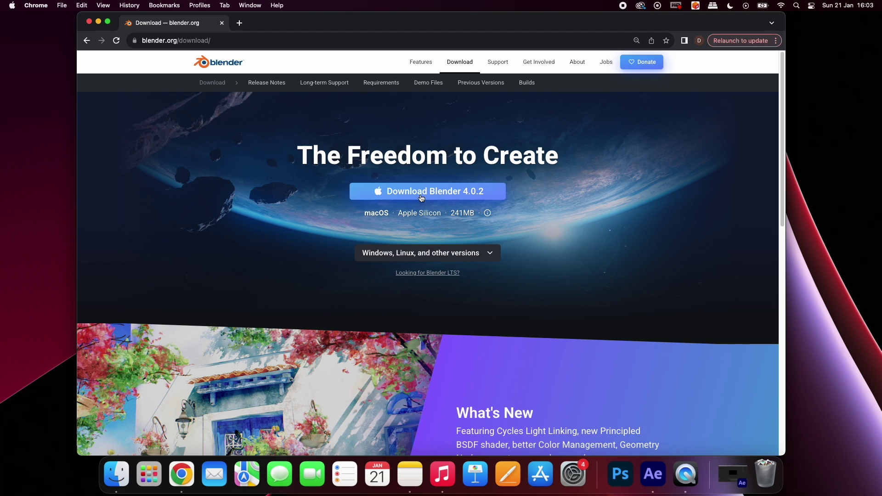
left_click(414, 255)
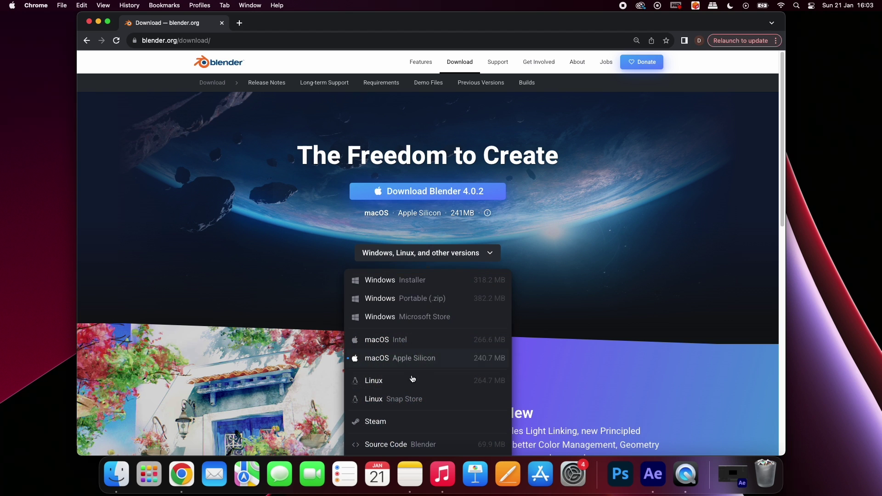
left_click(420, 253)
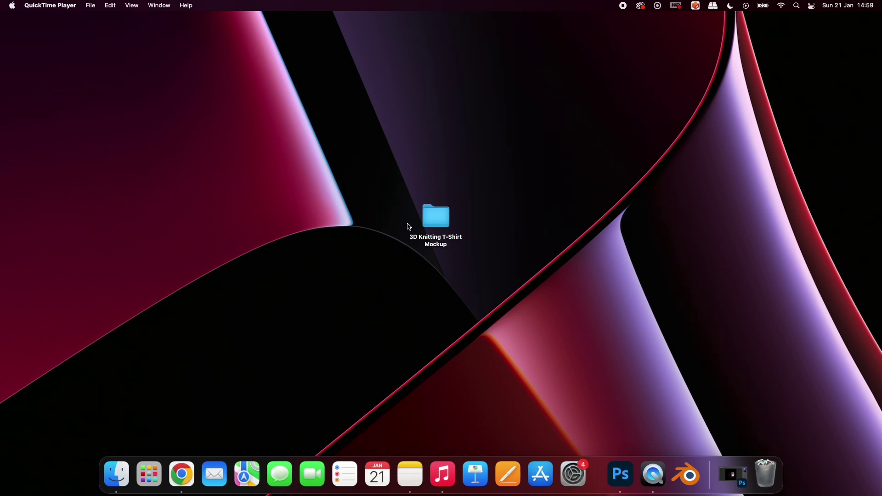
- Open the 3D Knitting T-Shirt Mockup folder and launch Place_designs_here_knitted.psd in Photoshop
double_click(439, 212)
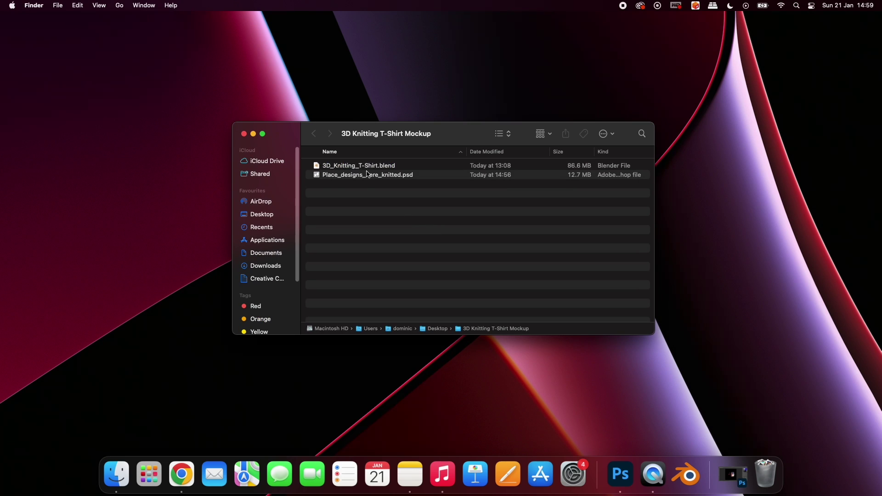
left_click(368, 175)
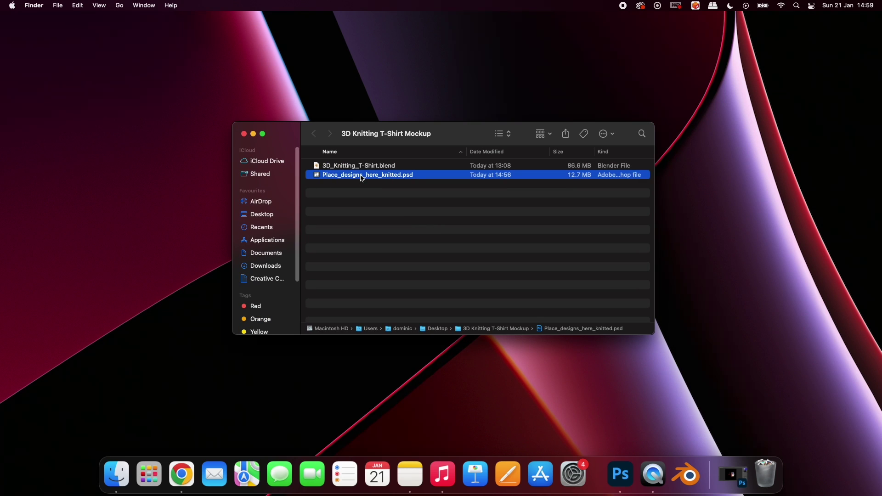
double_click(362, 176)
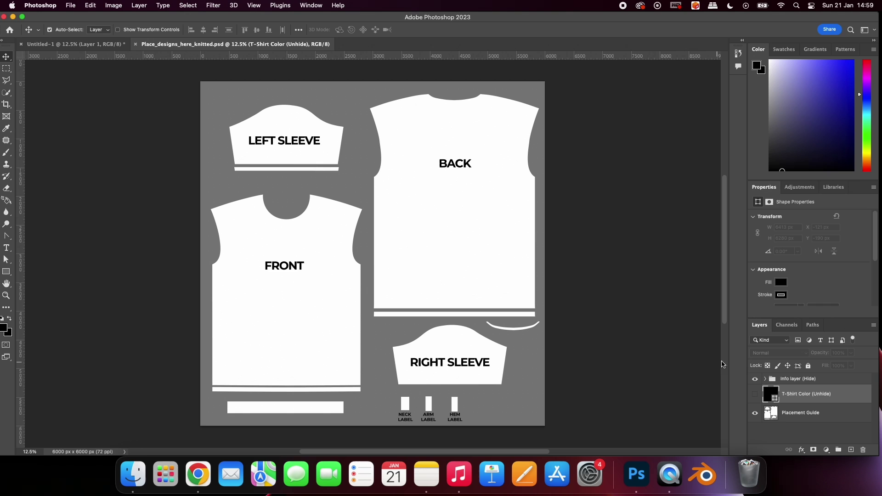
- Hide the Info labels and place the DISCOVER globe design, scaled to fit, on the front panel
left_click(756, 381)
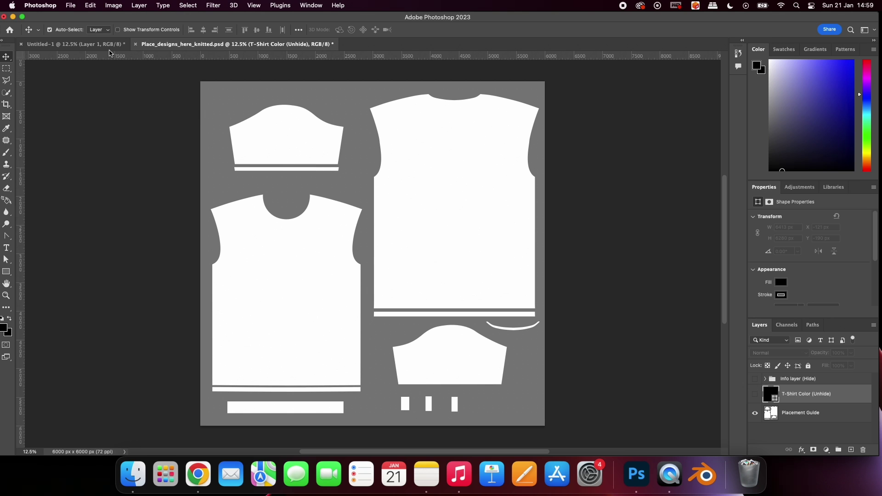
left_click(109, 45)
left_click_drag(363, 154, 282, 277)
key("super+t")
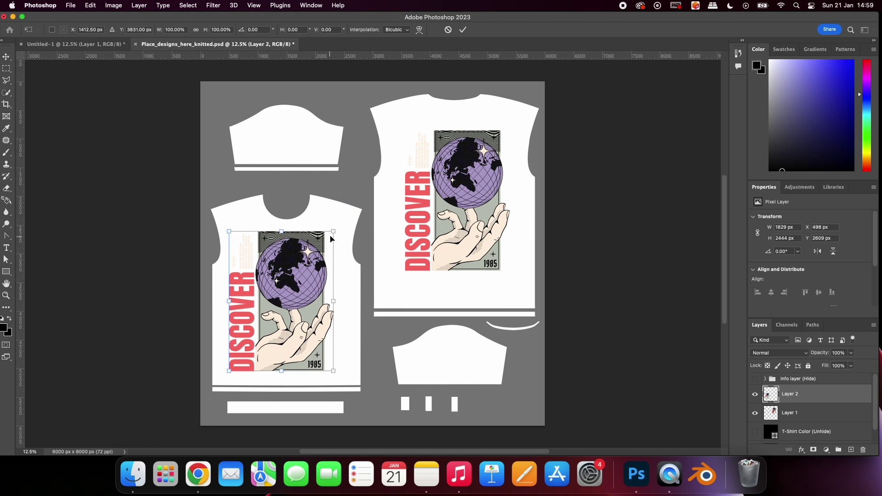
left_click_drag(336, 229, 441, 372)
left_click(463, 30)
left_click(76, 44)
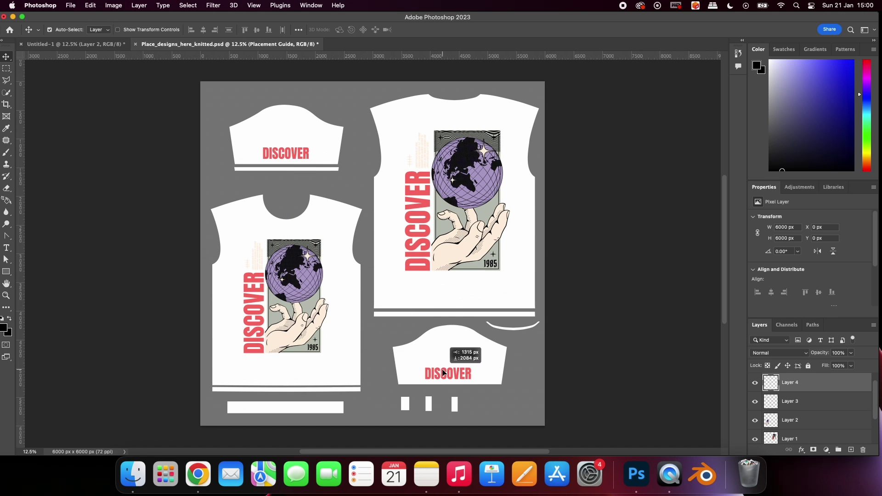
- Bring the D logo into the template and shrink it to fit a label box
left_click(95, 44)
left_click_drag(239, 66, 406, 391)
left_click_drag(432, 374, 480, 258)
key("super+equal")
key("super+equal")
key("super+equal")
key("super+t")
key("Return")
- Give all three D logo layers a black Color Overlay
left_click(802, 450)
left_click(823, 414)
left_click(724, 52)
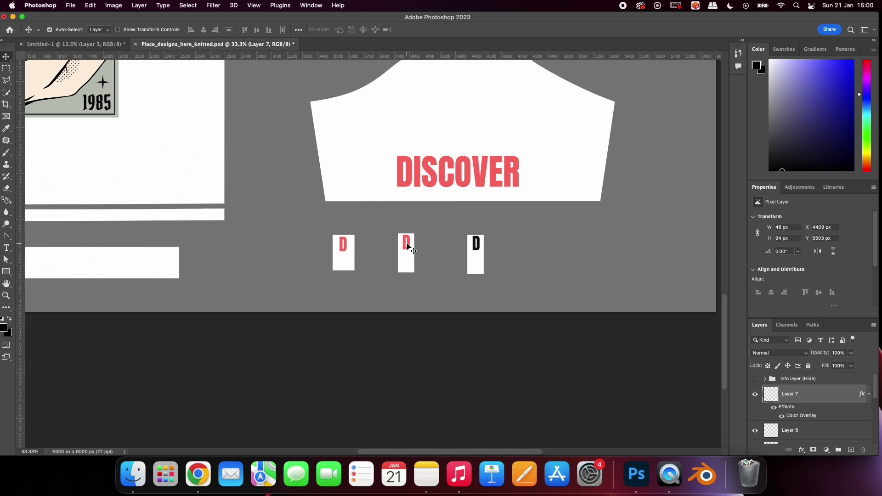
left_click(407, 243)
left_click(802, 450)
left_click(822, 413)
left_click(724, 53)
key("alt+bracketleft")
left_click(802, 449)
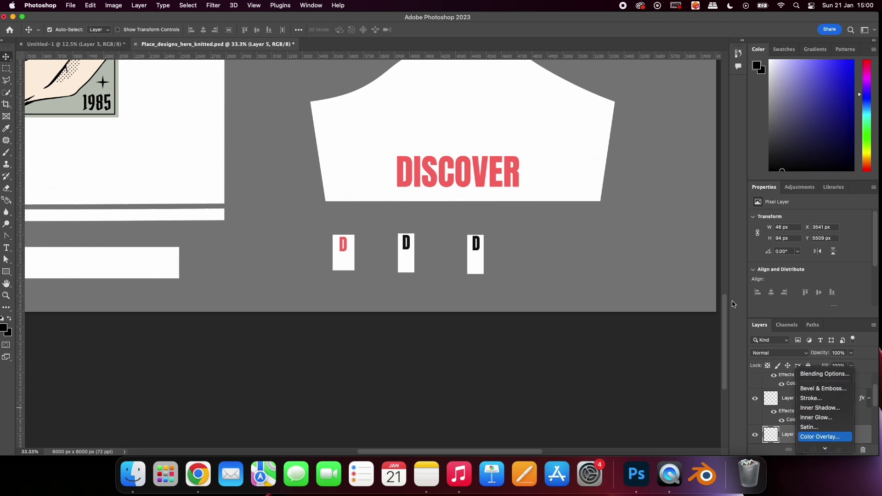
left_click(823, 413)
left_click(724, 52)
- Draw a rectangle over the three label boxes filled with the DISCOVER red
key("u")
left_click_drag(300, 225, 524, 282)
left_click(99, 30)
left_click(162, 39)
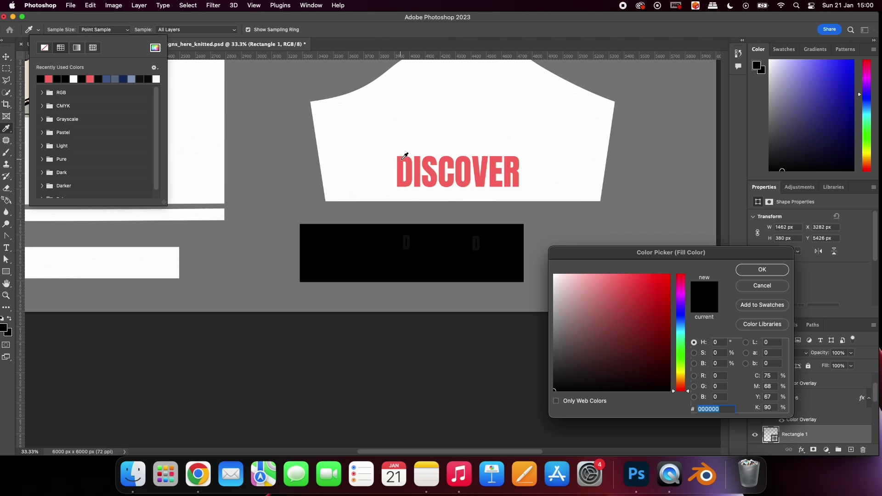
left_click(455, 172)
left_click(758, 270)
- Move the red rectangle beneath the D logos and zoom out to the whole template
key("v")
scroll(809, 413, "down", 2)
left_click_drag(813, 376, 819, 415)
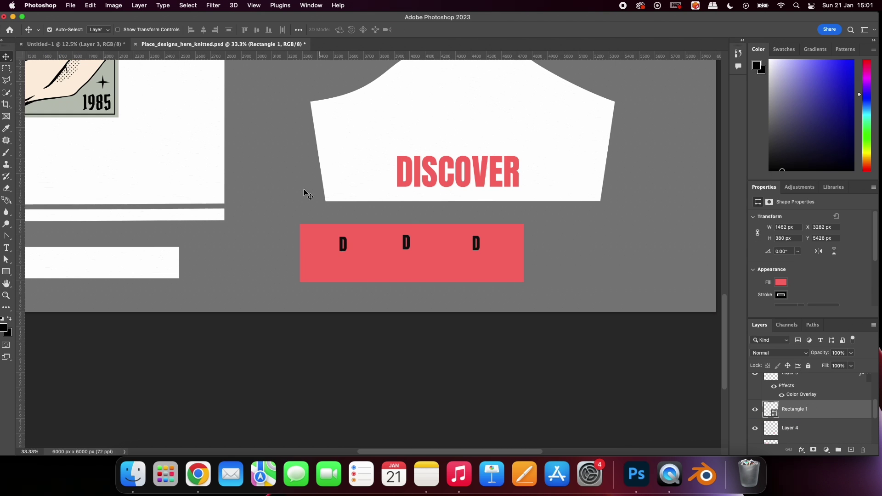
left_click(305, 191)
key("super+minus")
key("super+minus")
key("super+minus")
left_click_drag(319, 283, 338, 300)
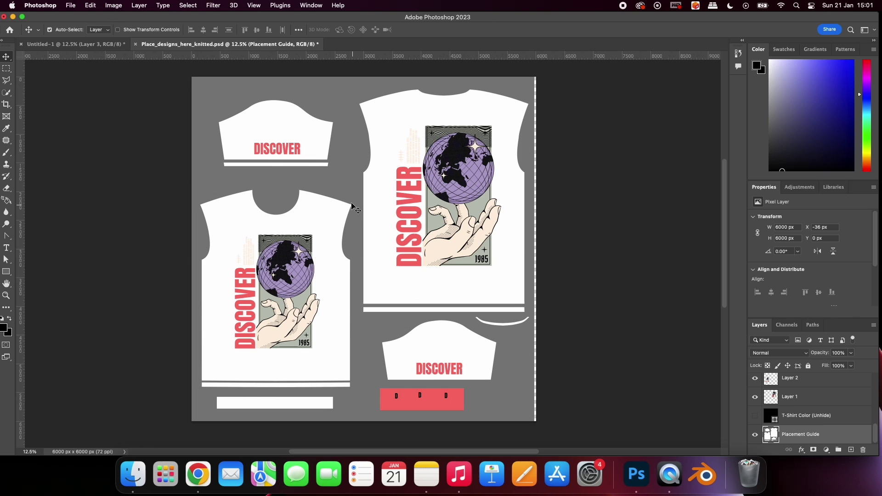
- Snap the Placement Guide to X 0, show the black T-Shirt Color layer, and save the PSD
left_click_drag(223, 283, 225, 283)
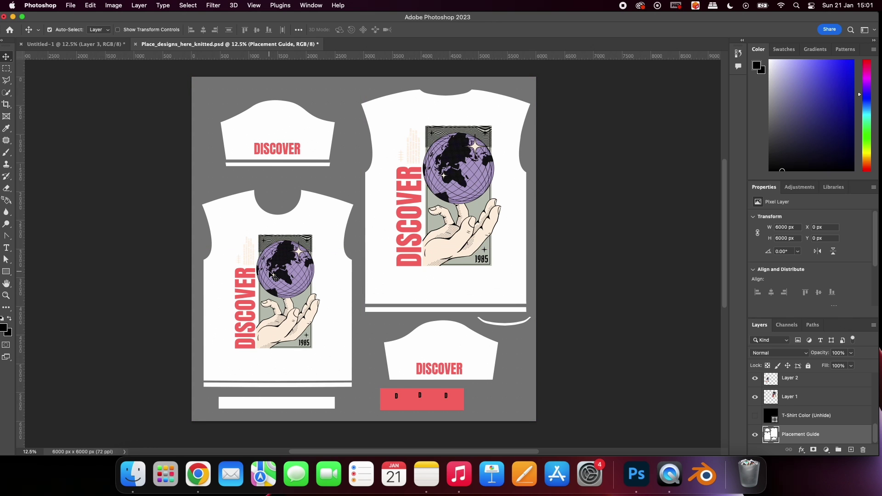
left_click(755, 416)
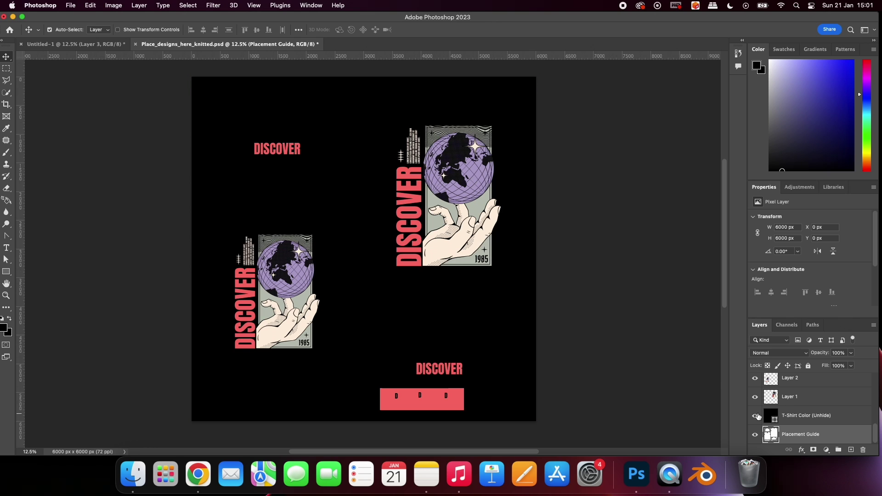
double_click(777, 417)
left_click_drag(640, 348, 534, 408)
left_click(744, 273)
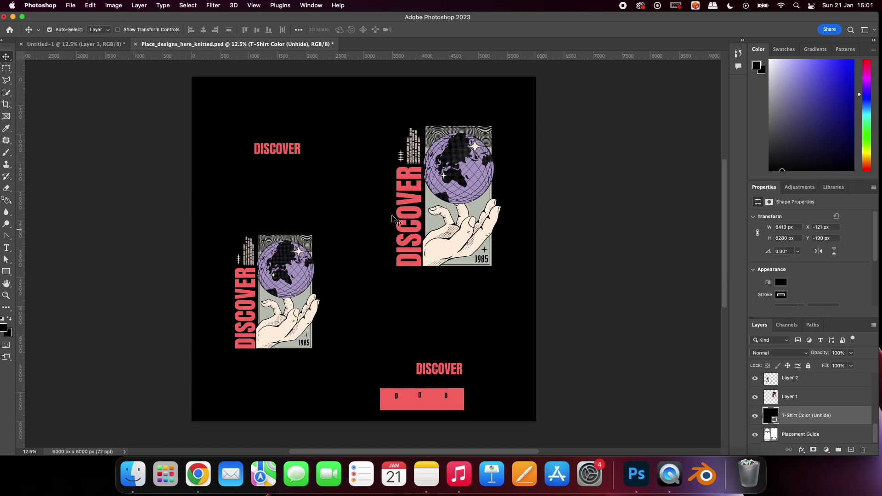
left_click(67, 5)
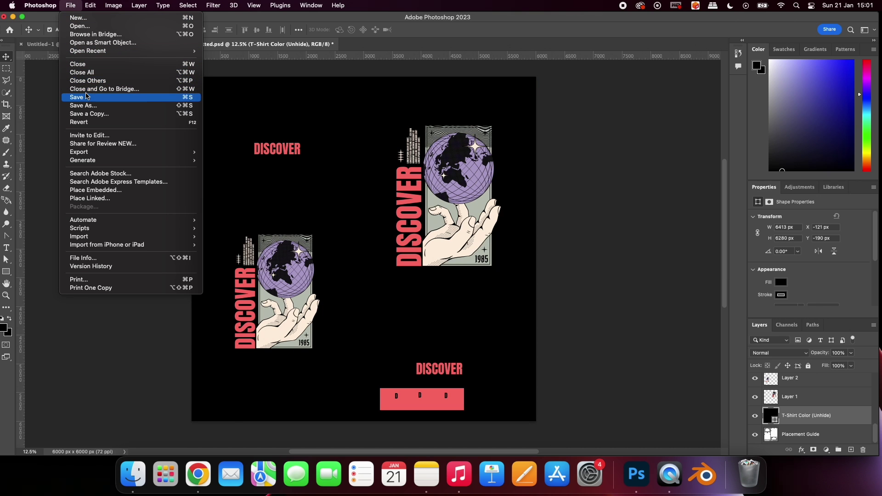
left_click(86, 98)
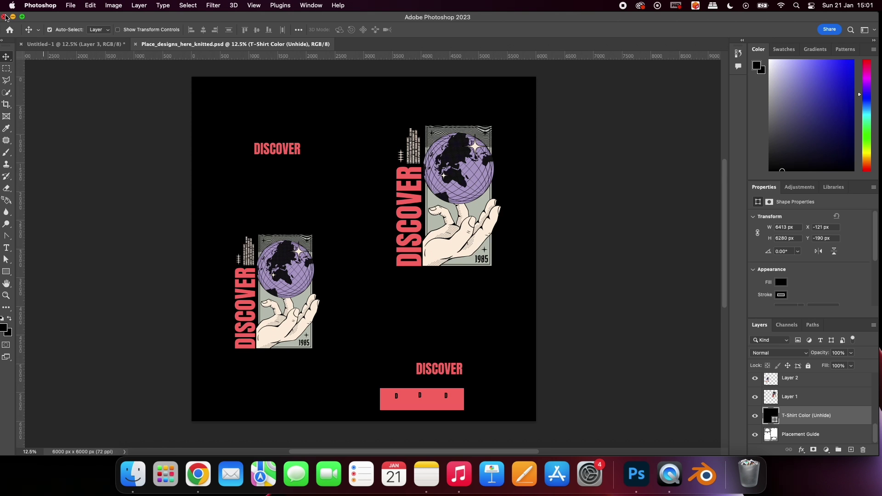
- Close the Photoshop tabs without saving Untitled-1 and open 3D_Knitting_T-Shirt.blend in Blender
left_click(4, 17)
left_click(395, 189)
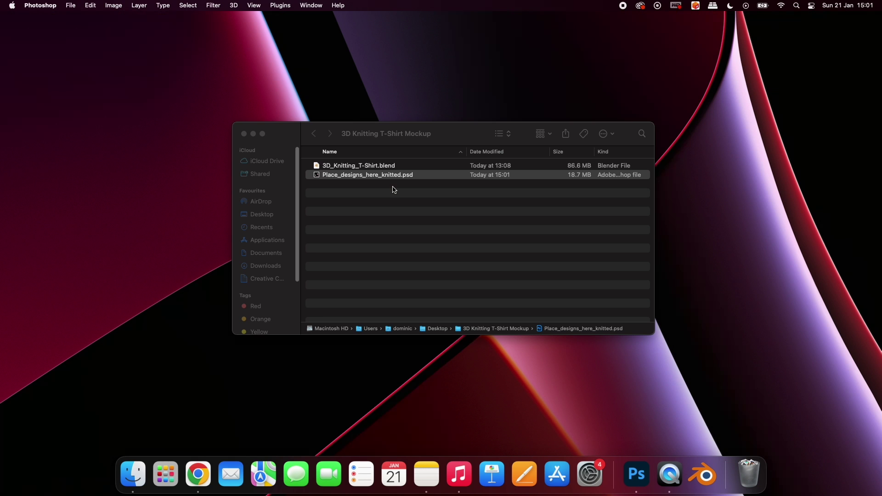
left_click(395, 189)
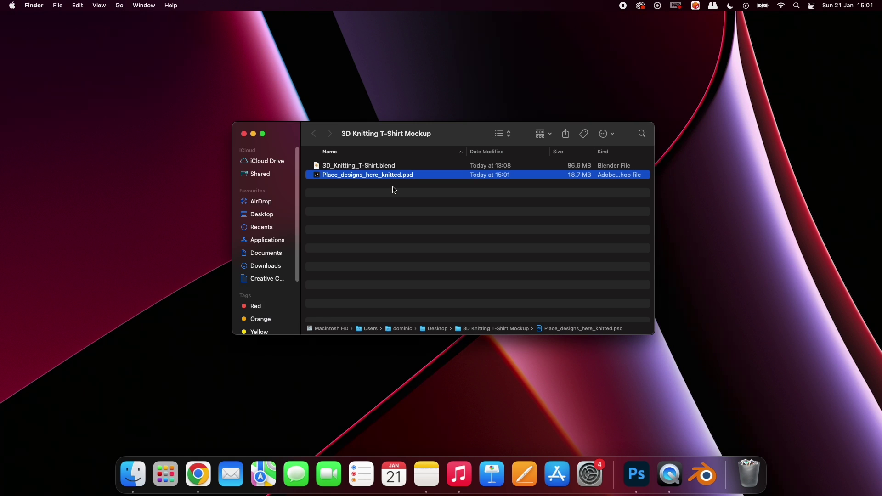
left_click(347, 167)
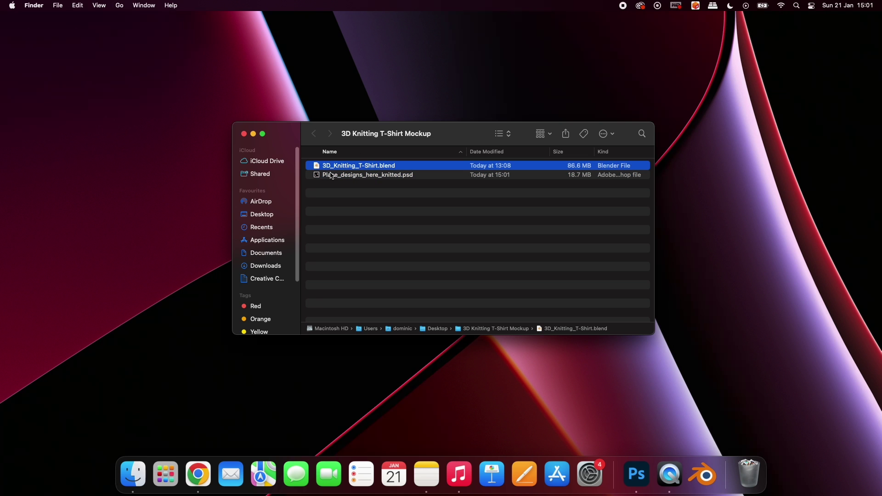
double_click(347, 169)
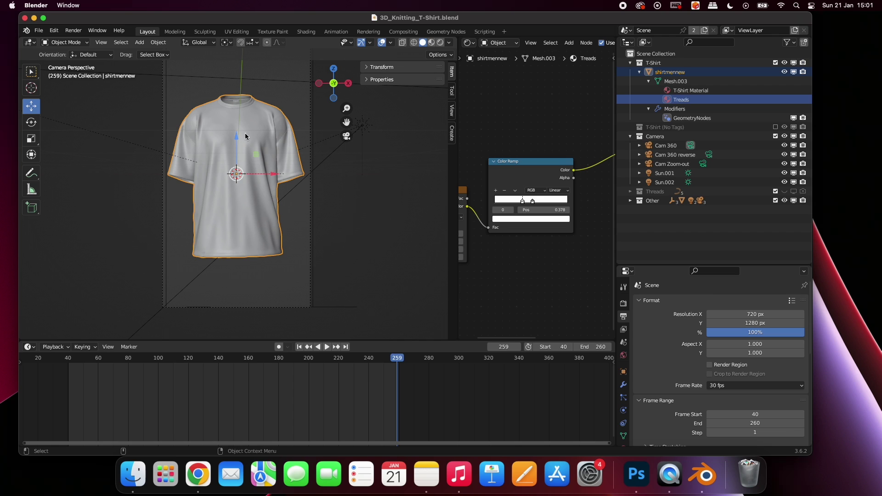
- Verify Cycles Render Devices uses Metal with the Apple M1 Pro GPU ticked in System preferences
left_click(54, 30)
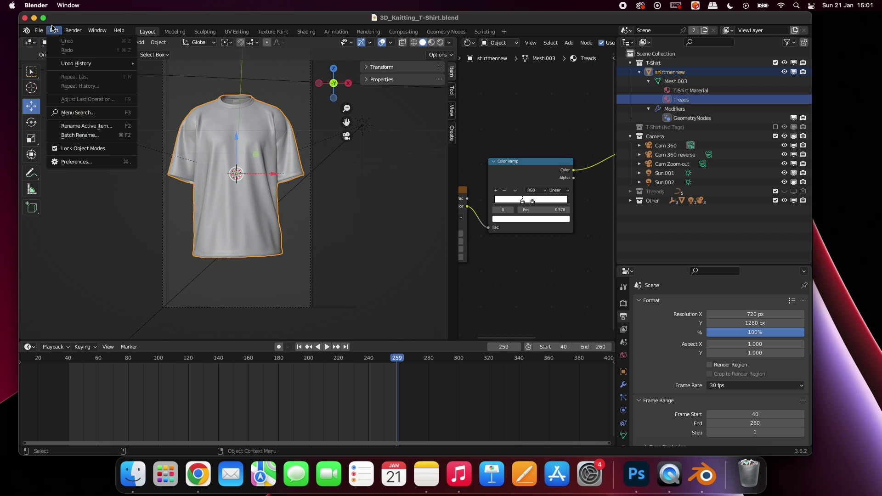
left_click(81, 151)
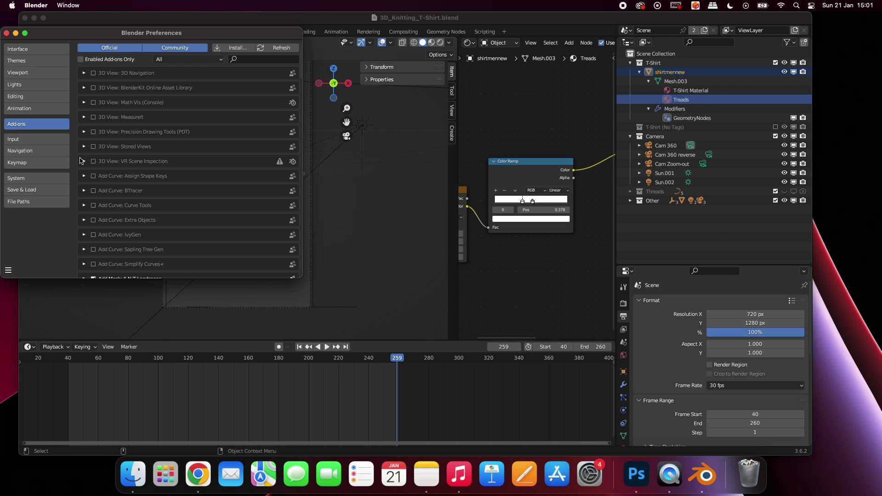
left_click(22, 177)
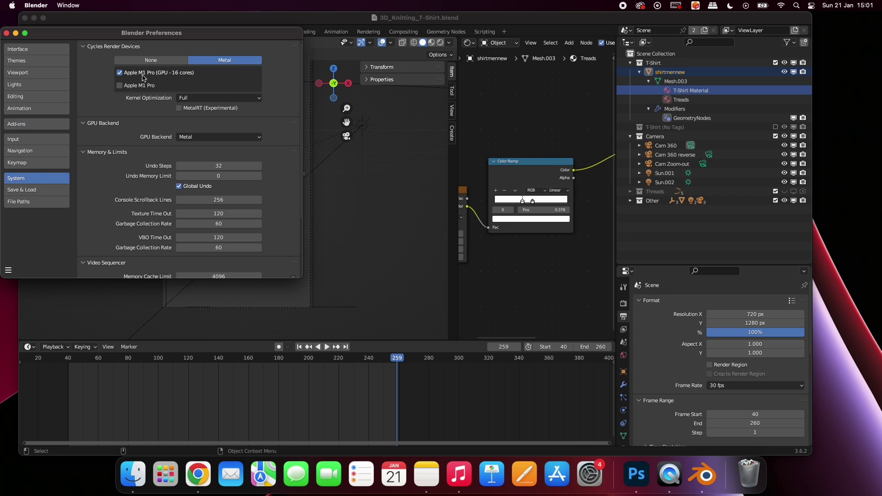
left_click(6, 33)
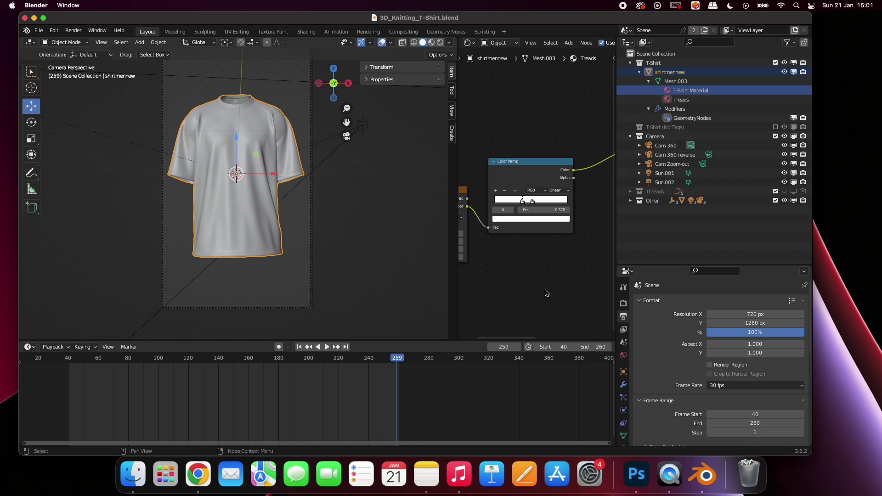
- Set Render Engine to Cycles and Device to GPU Compute, then switch the viewport to Rendered shading
left_click(622, 305)
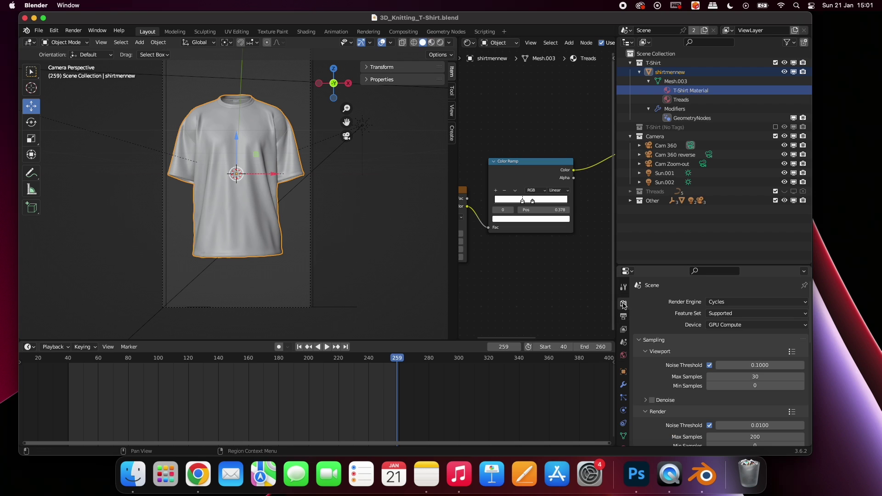
left_click(717, 302)
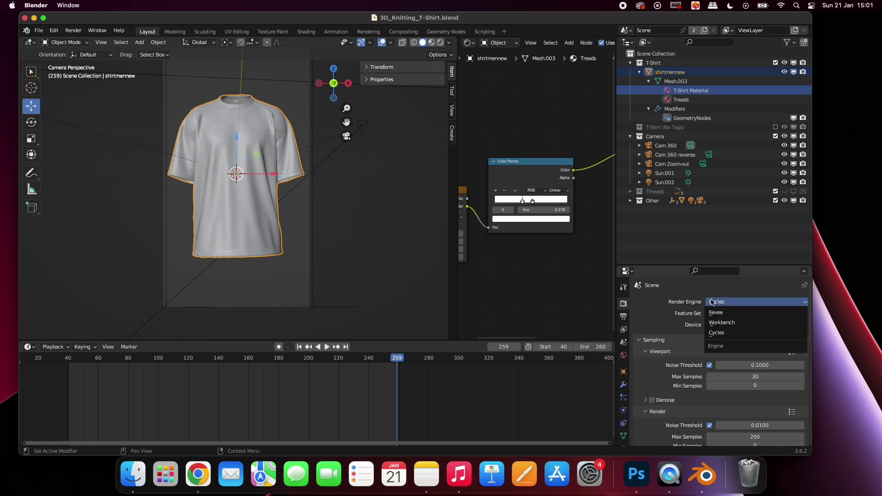
left_click(730, 334)
left_click(728, 326)
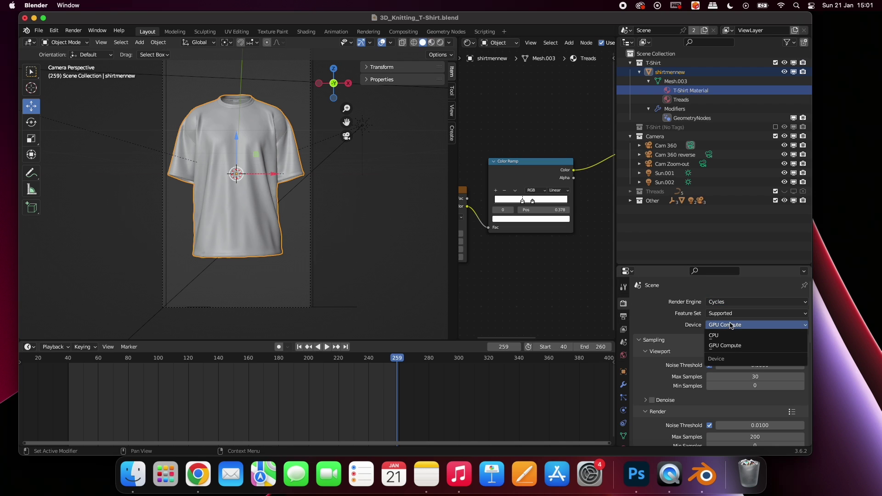
left_click(739, 348)
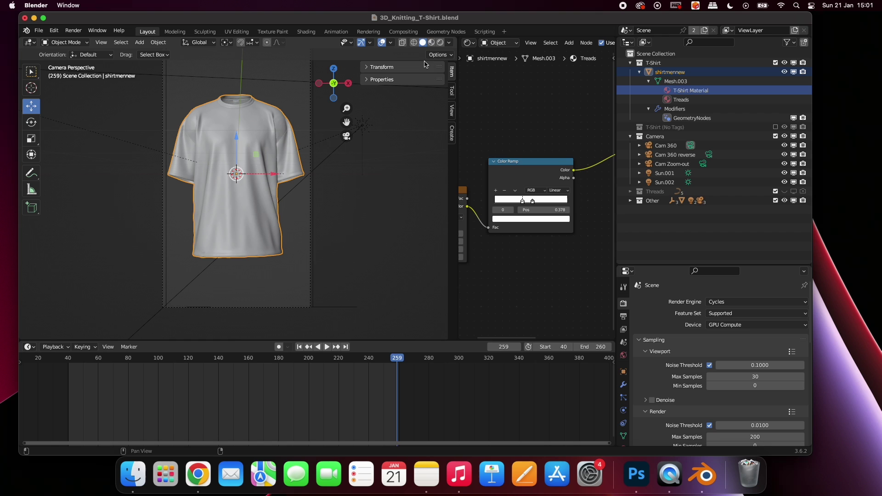
left_click(440, 43)
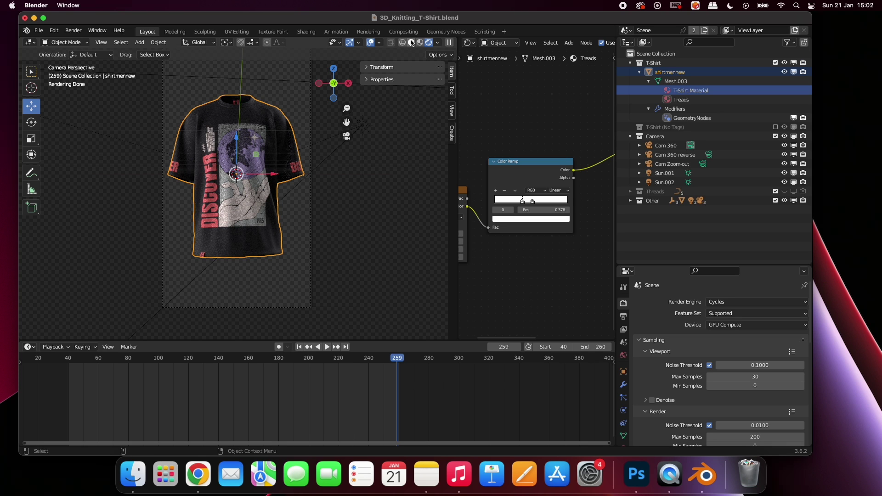
- Orbit to view the shirt's back rendered, then return to solid shading and the camera view
left_click(412, 43)
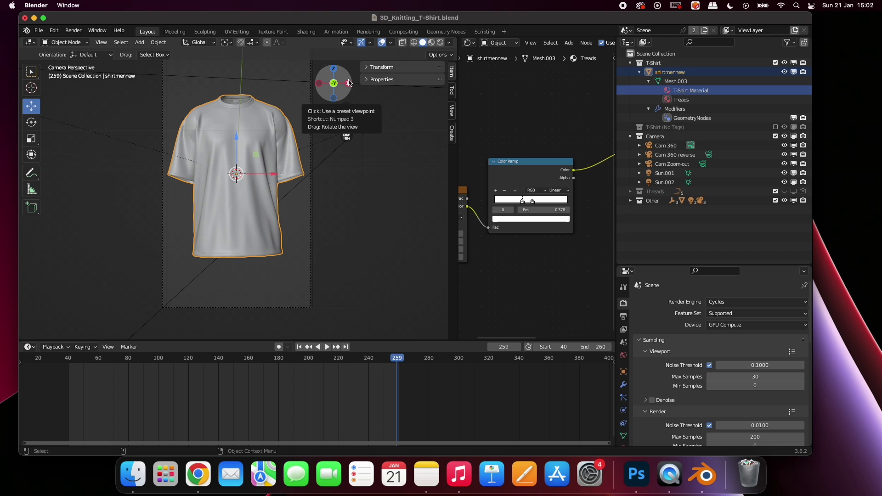
left_click_drag(348, 84, 396, 87)
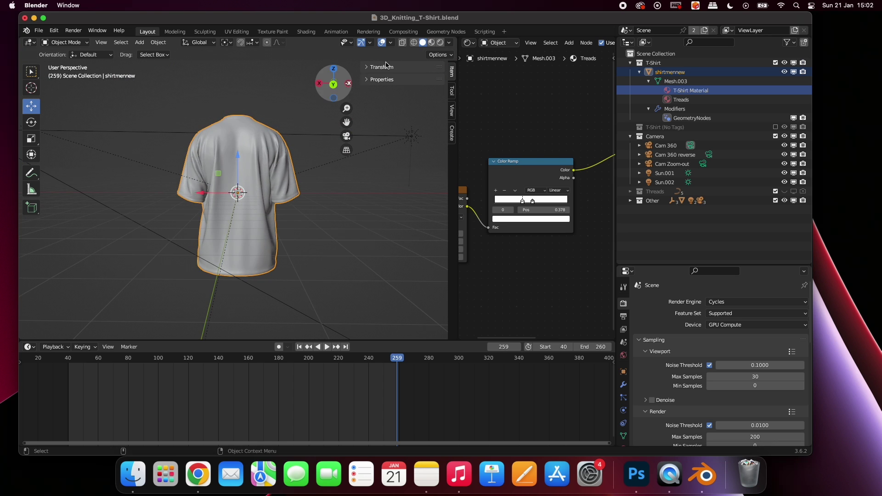
left_click(440, 42)
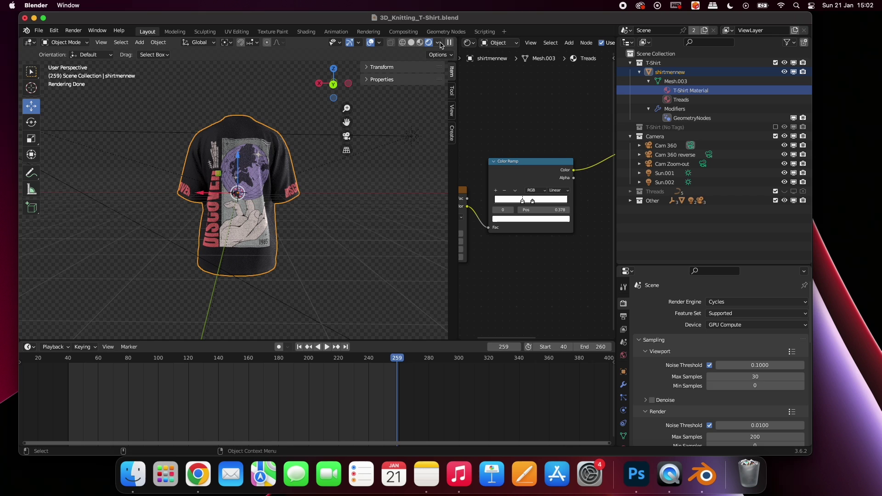
left_click(412, 43)
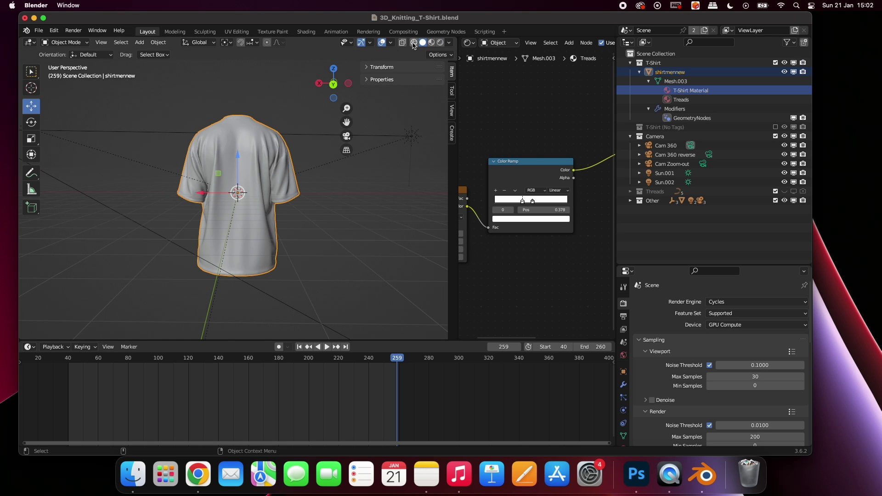
left_click(346, 137)
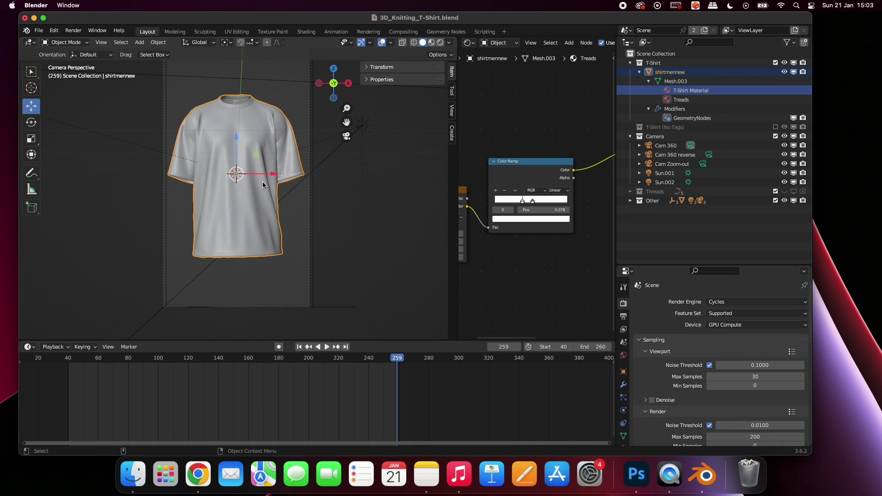
- Step through frames 41, 62, 91 and 134, previewing frame 134 in Rendered shading
left_click(70, 362)
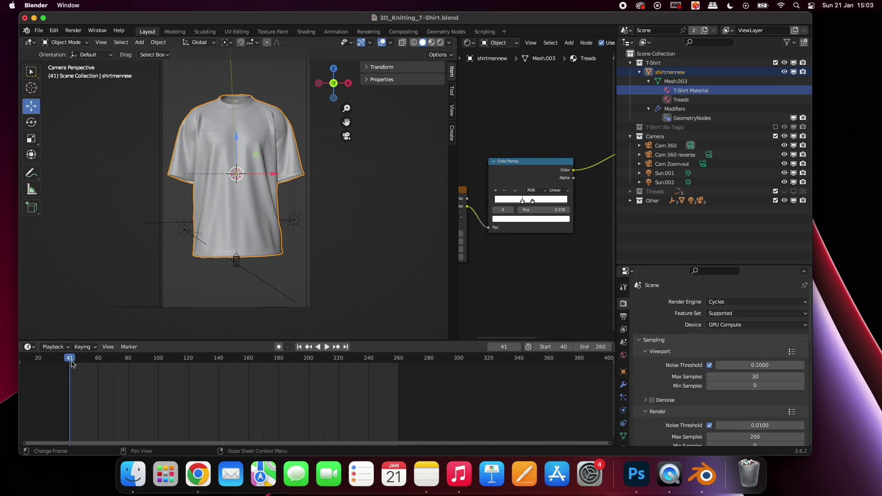
left_click(101, 361)
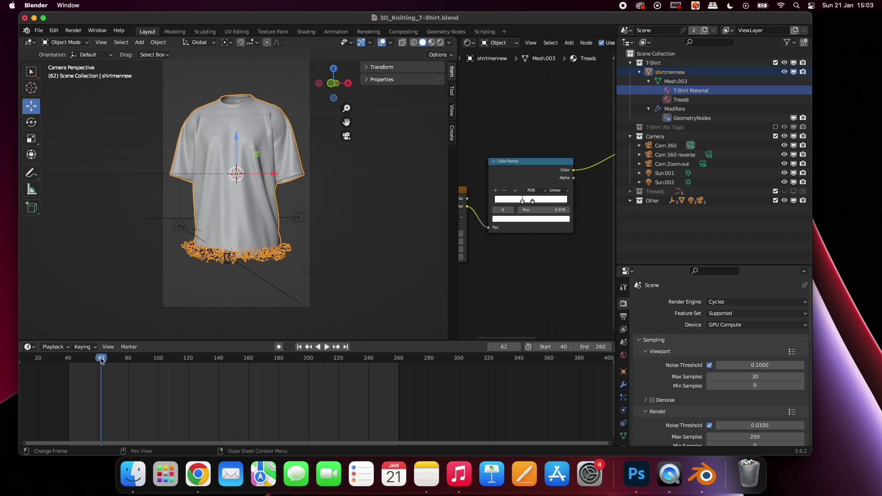
left_click(145, 361)
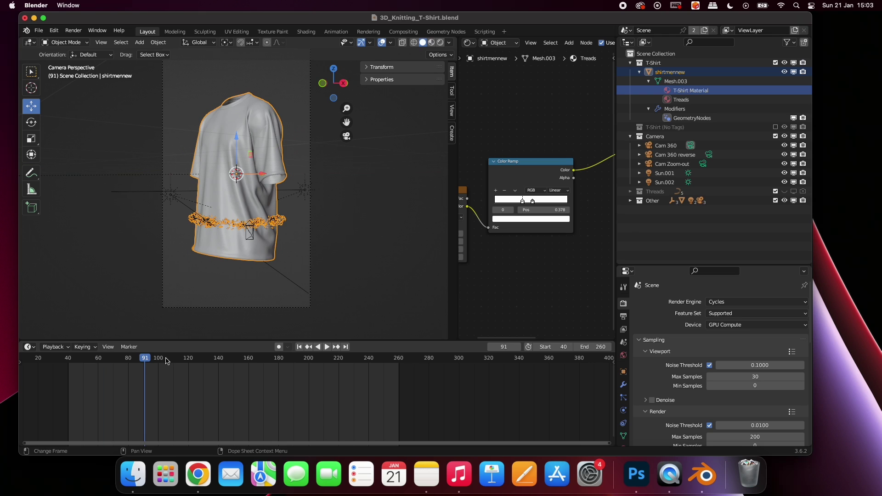
left_click(209, 362)
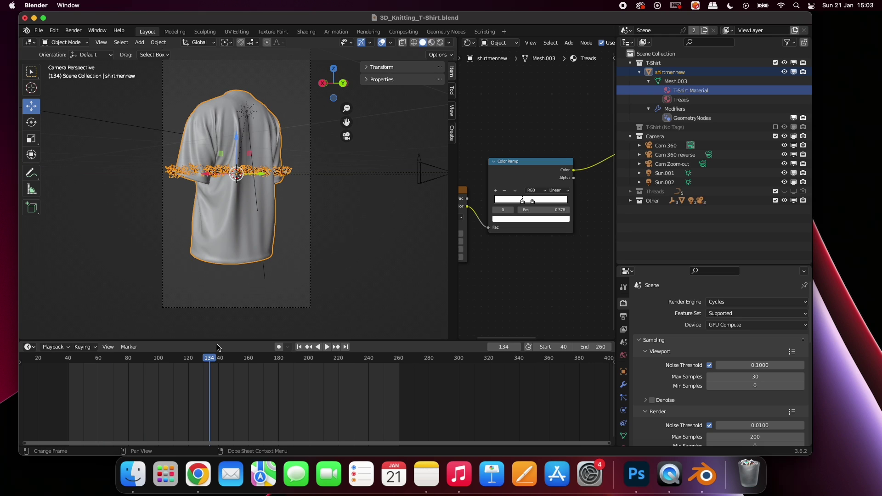
left_click(441, 42)
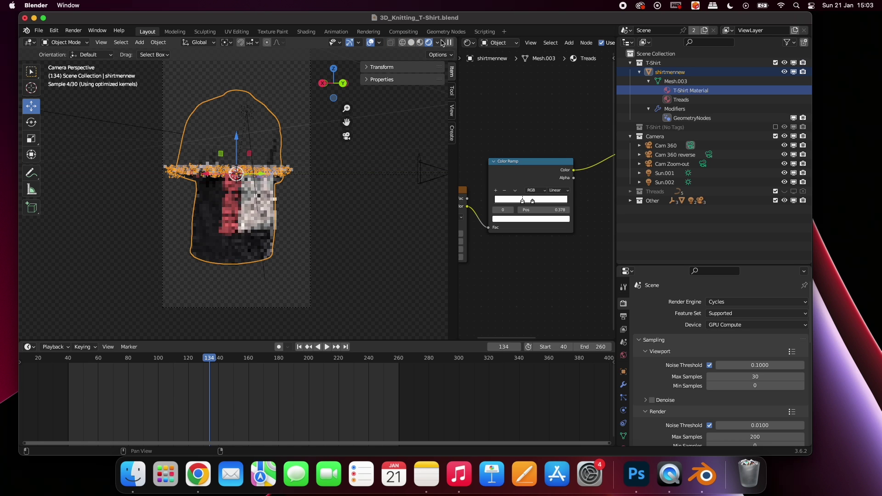
left_click(356, 174)
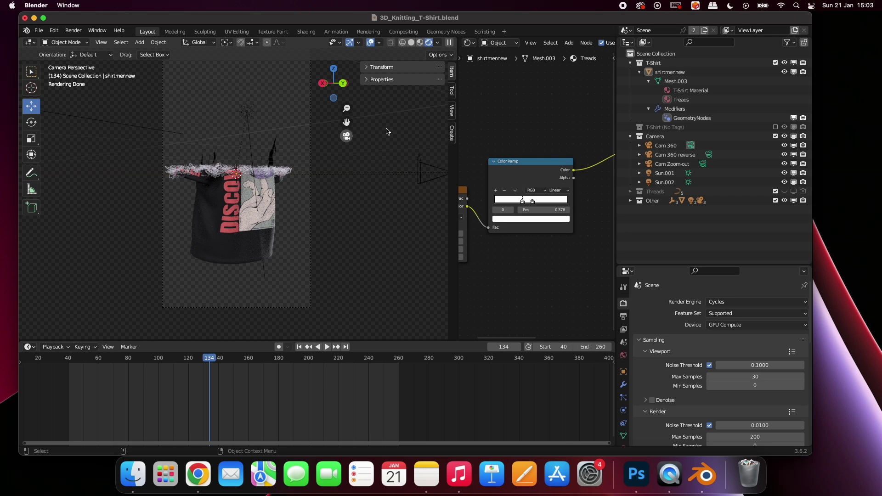
- Darken both Treads colour-ramp stops to near black, then deselect and jump to frame 259
left_click(675, 101)
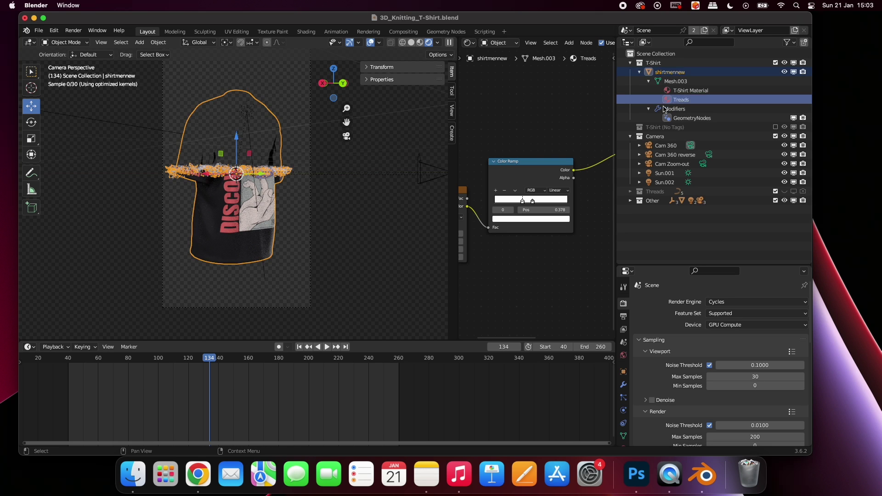
left_click(523, 220)
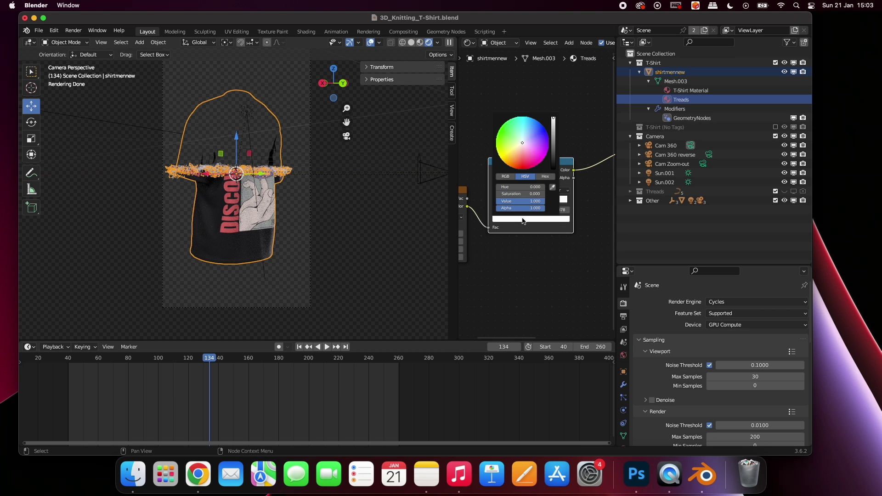
left_click(554, 169)
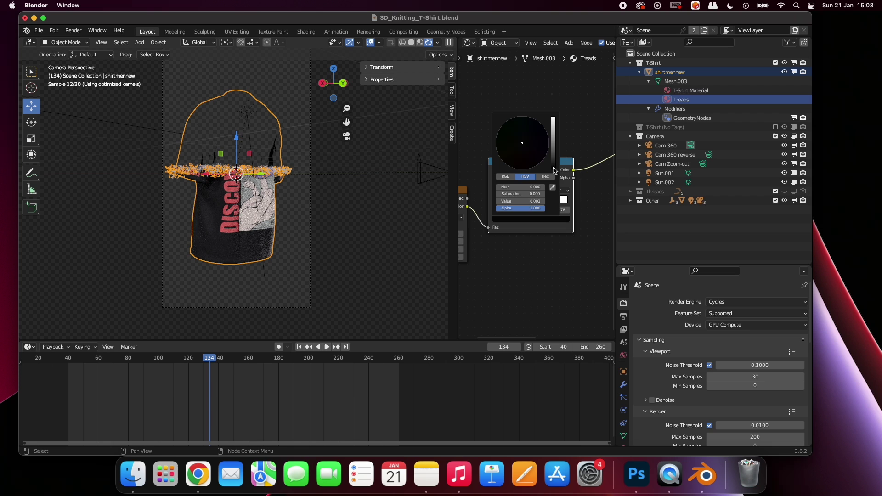
left_click(580, 198)
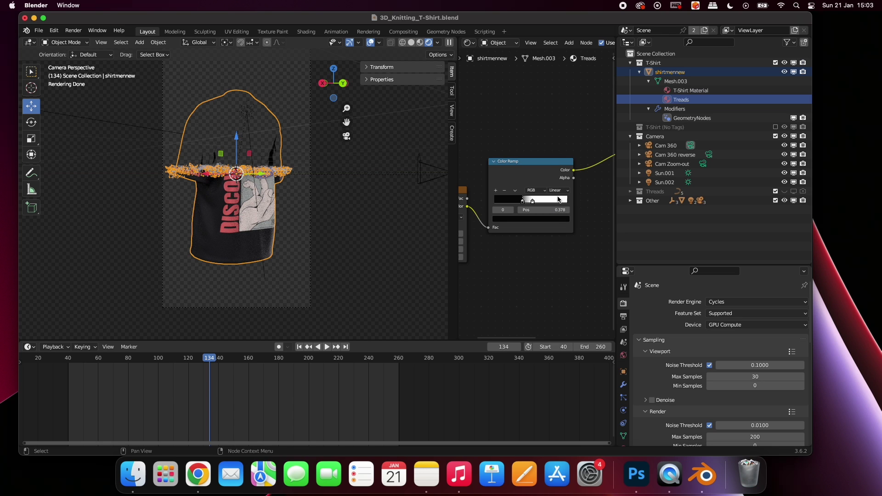
left_click(533, 202)
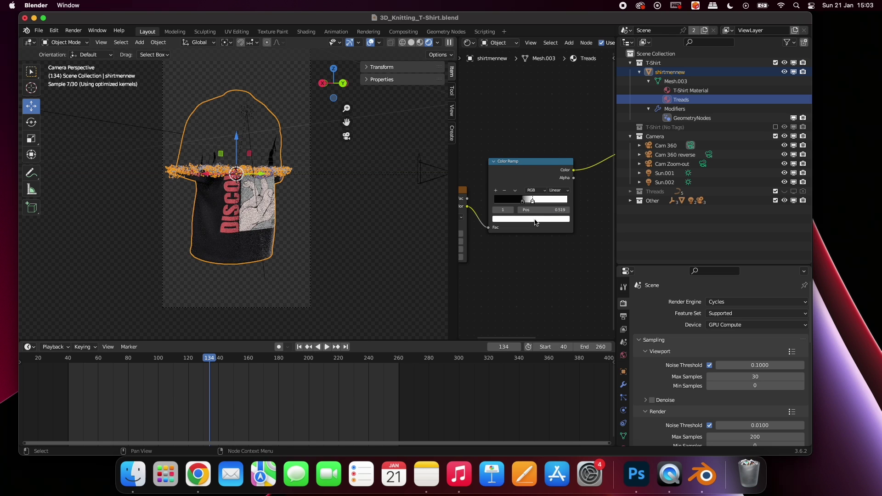
left_click(534, 220)
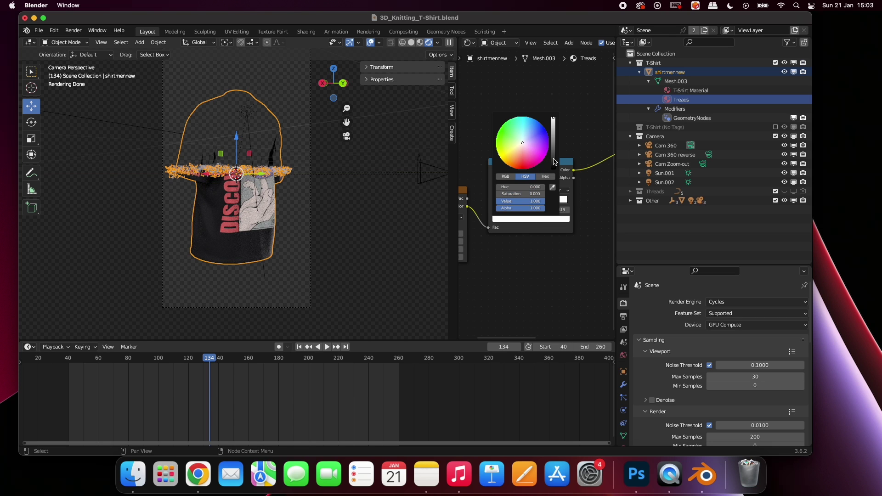
left_click_drag(553, 118, 554, 167)
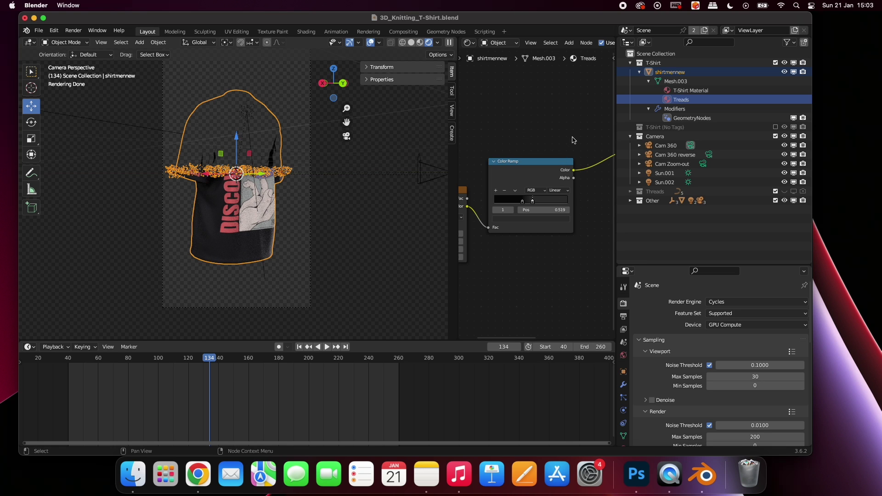
left_click(404, 226)
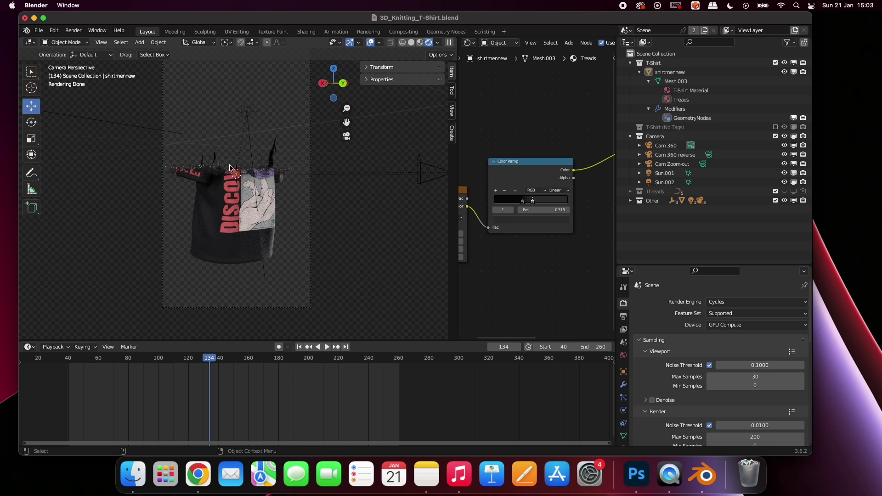
left_click(398, 362)
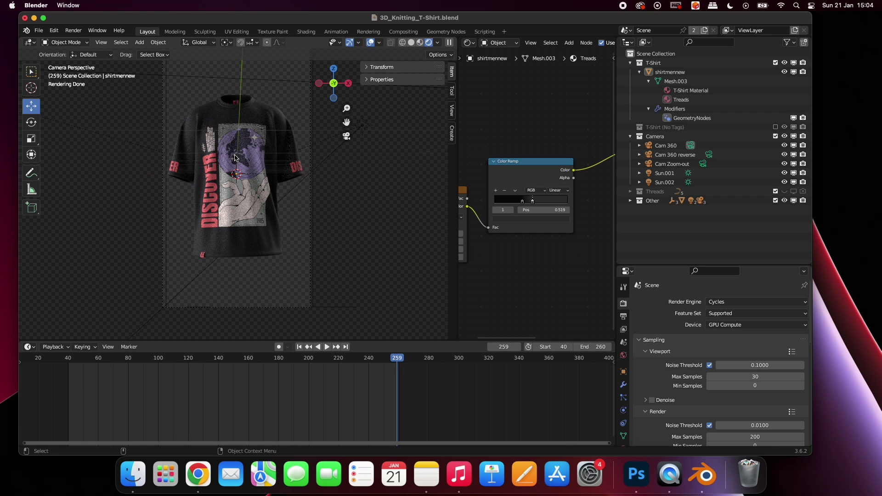
- In Photoshop, open Place_designs_here_knitted.psd and hide the T-Shirt Color layer
left_click(635, 485)
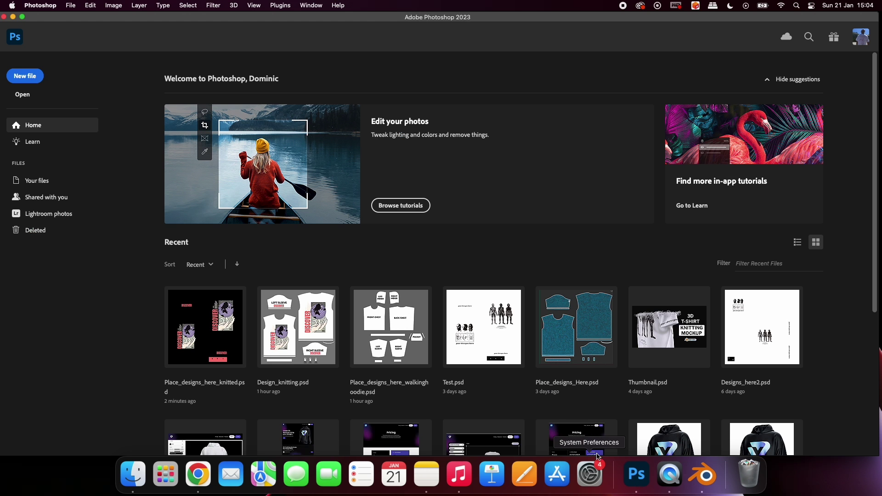
left_click(199, 327)
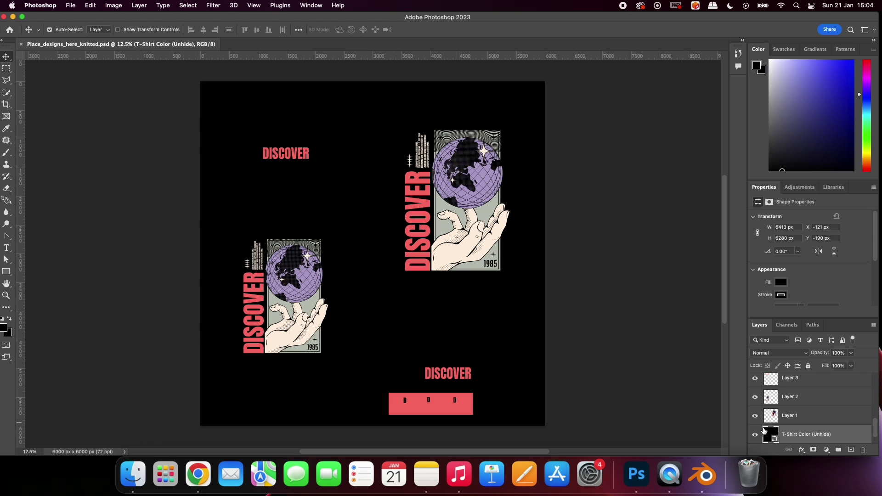
scroll(763, 428, "down", 1)
left_click(756, 416)
- Scale the left-panel design down to 65% and centre it on the panel
left_click(311, 295)
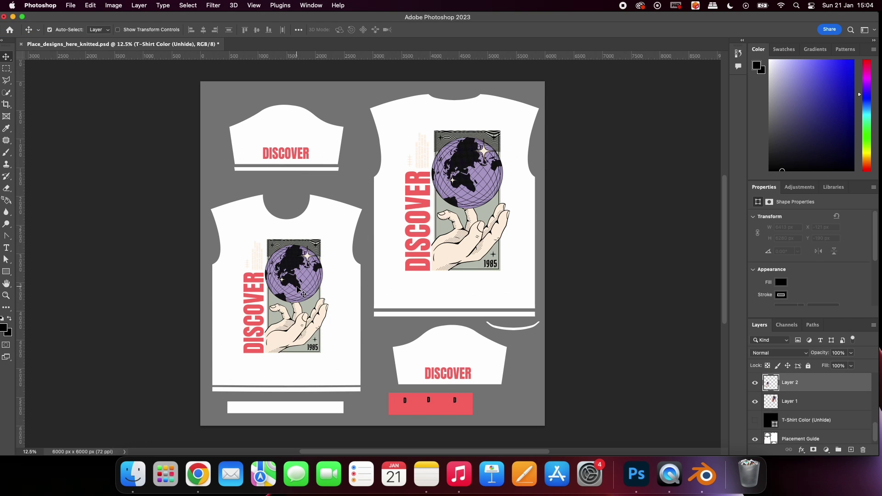
key("super+t")
left_click_drag(331, 355, 293, 329)
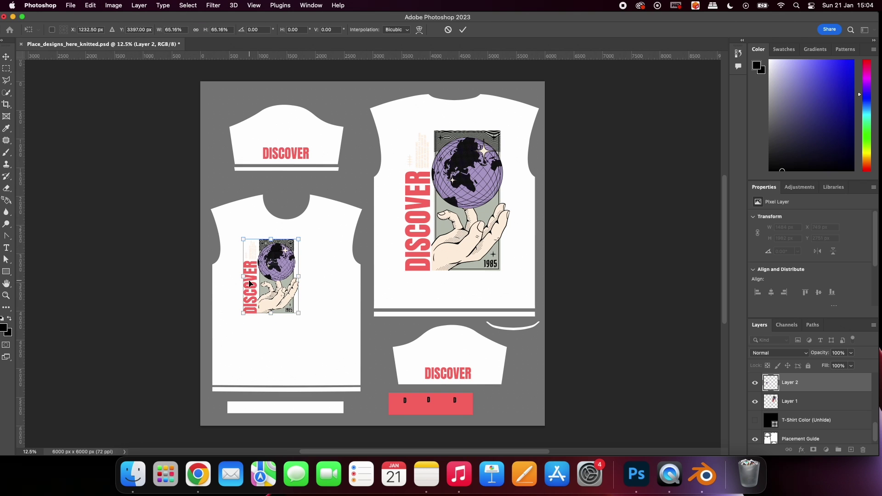
left_click_drag(245, 280, 260, 277)
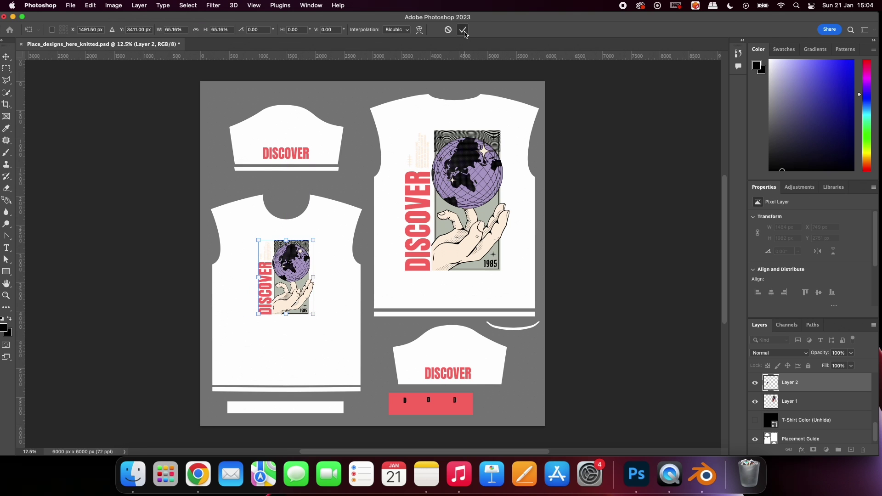
left_click(462, 29)
- Show the T-Shirt Color layer again, save the PSD, and return to Blender
left_click(756, 419)
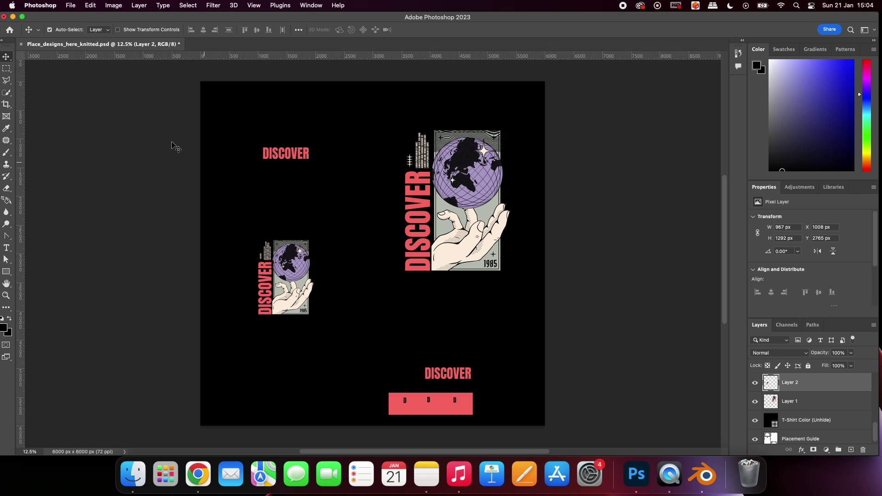
left_click(68, 5)
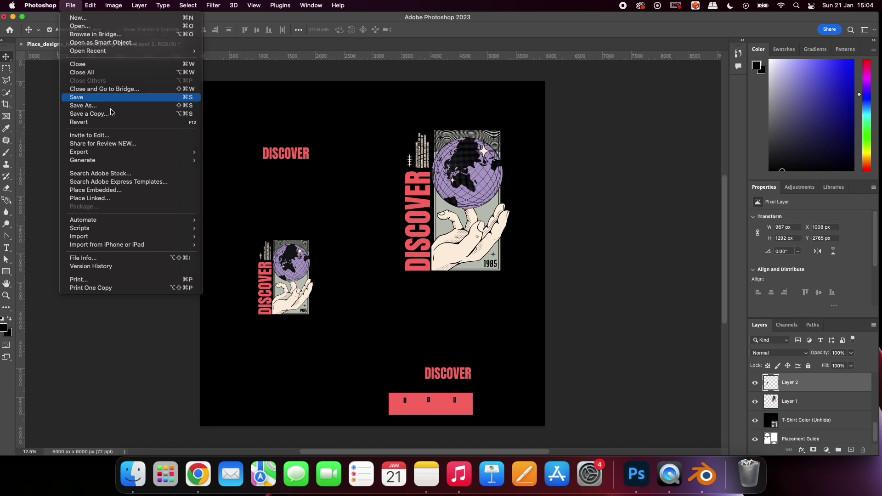
left_click(87, 97)
left_click(702, 473)
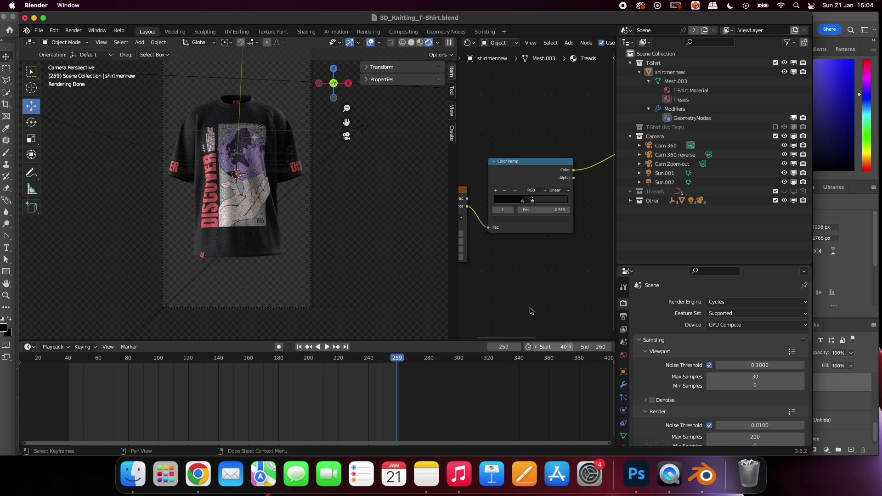
- Toggle viewport shading from Solid back to Rendered to reload the resized design texture
left_click(412, 42)
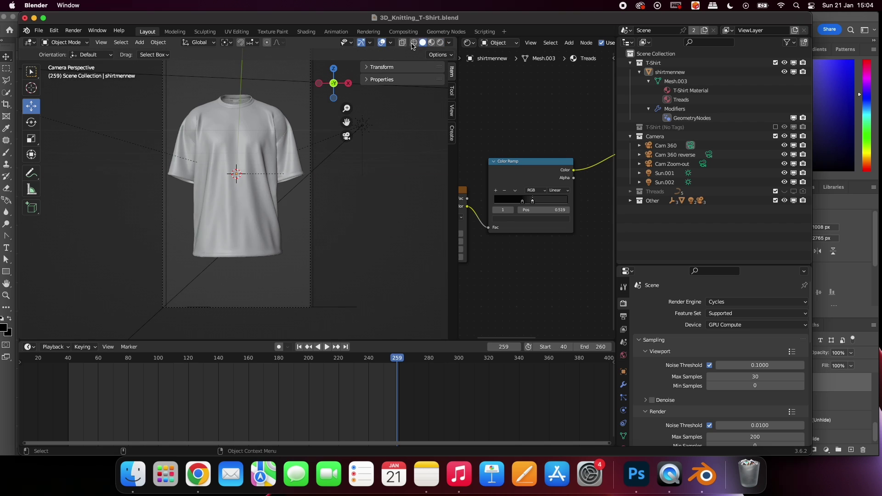
left_click(441, 42)
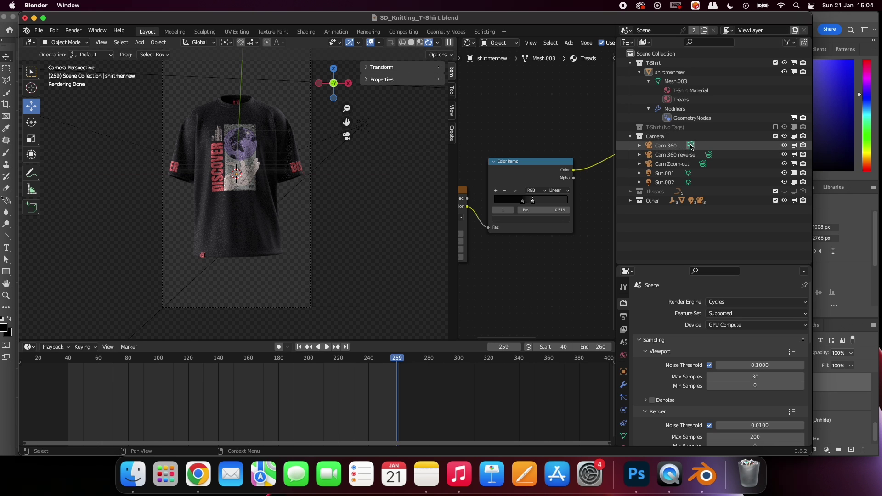
- Preview through Cam 360 reverse and Cam Zoom-out, make Cam 360 active, then show Output Properties
left_click(709, 154)
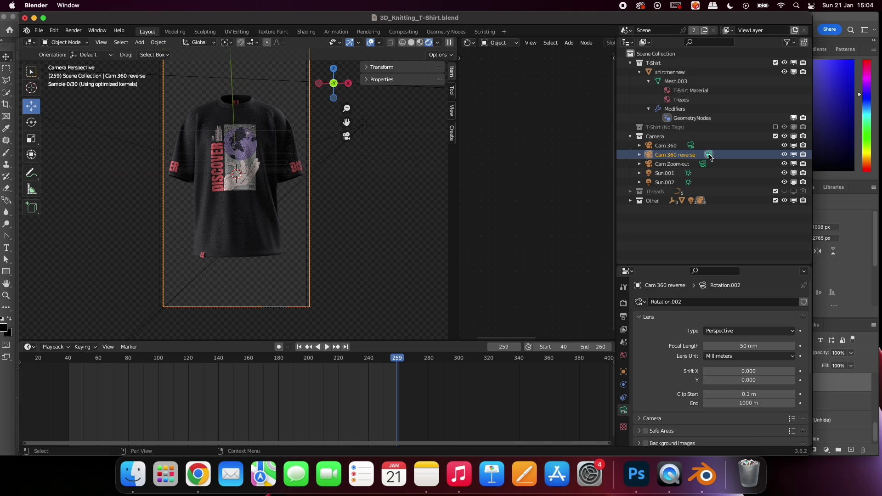
left_click(703, 164)
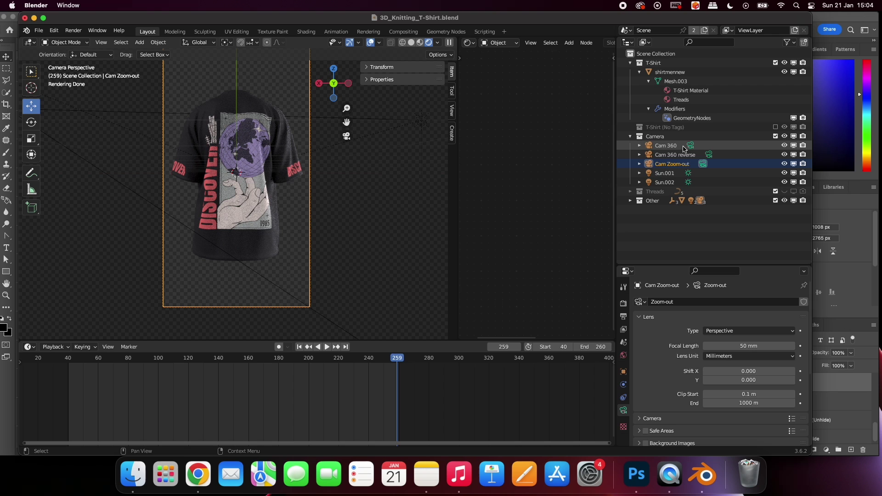
left_click(691, 146)
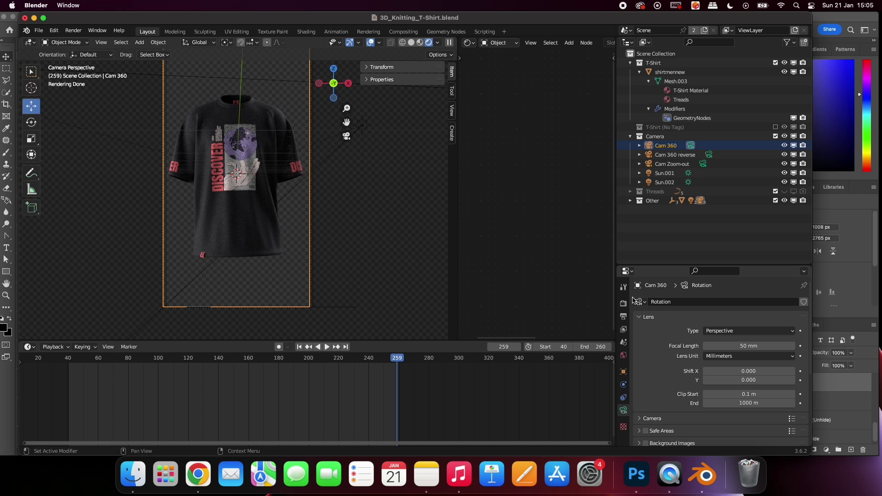
left_click(624, 317)
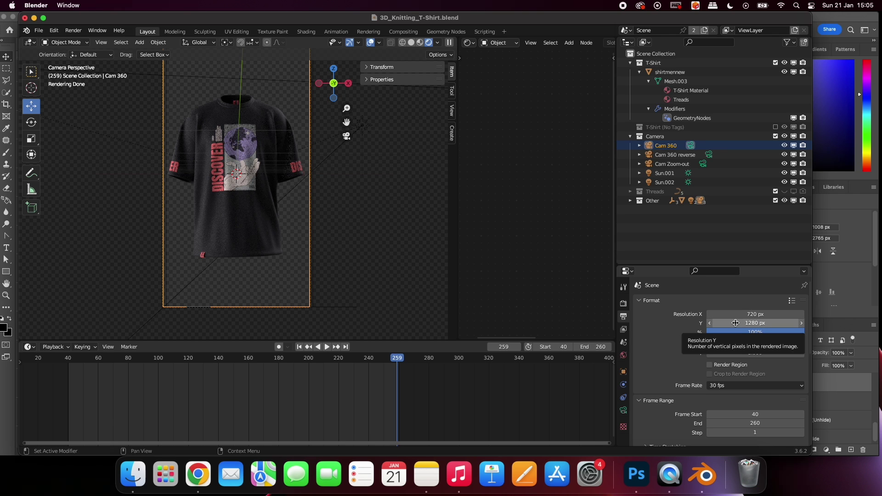
- Point the render output path to the Desktop/Render folder
scroll(674, 343, "down", 3)
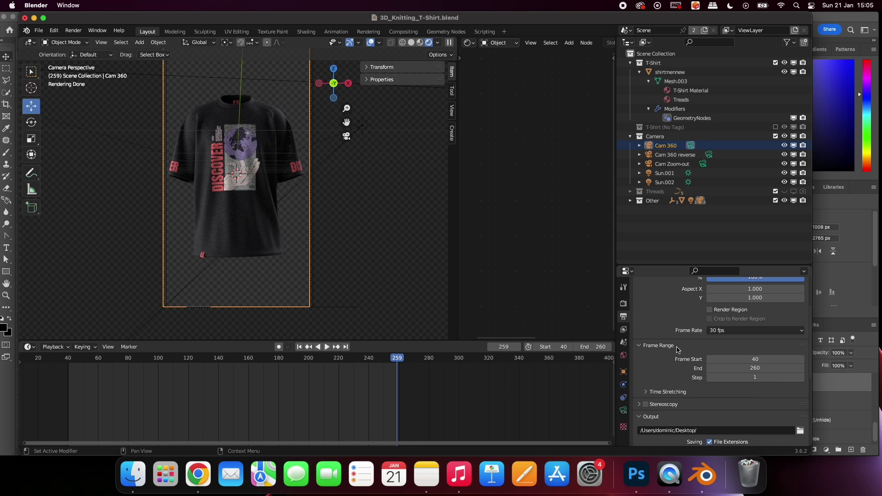
scroll(678, 351, "down", 5)
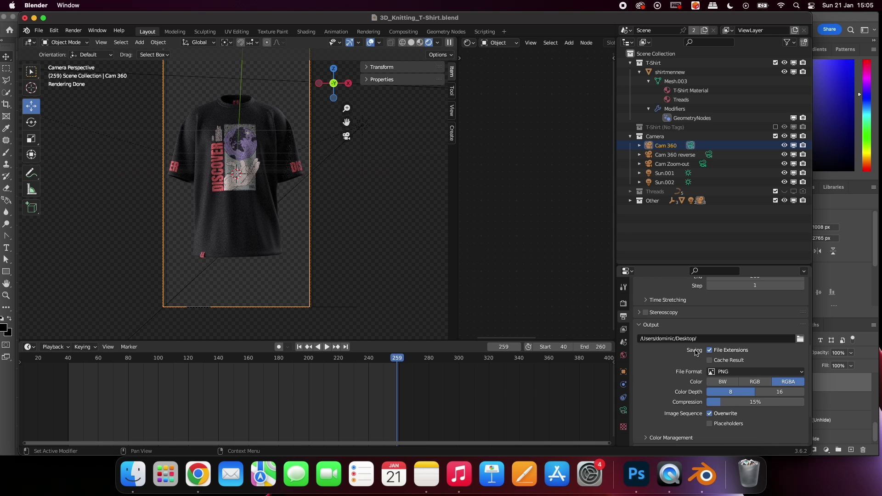
left_click(800, 339)
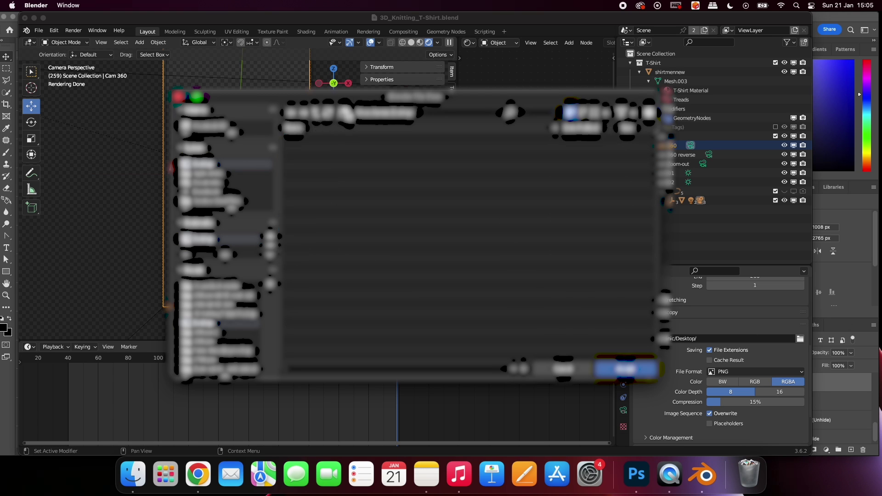
left_click(304, 166)
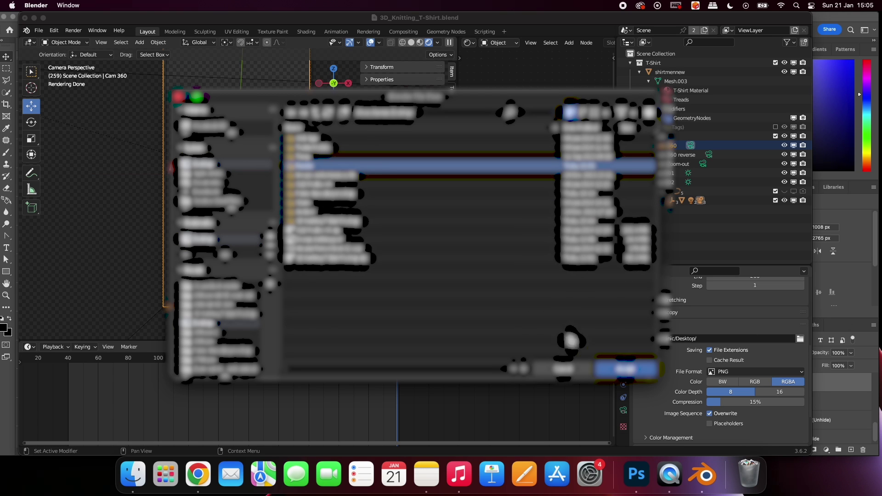
left_click(613, 375)
left_click(614, 376)
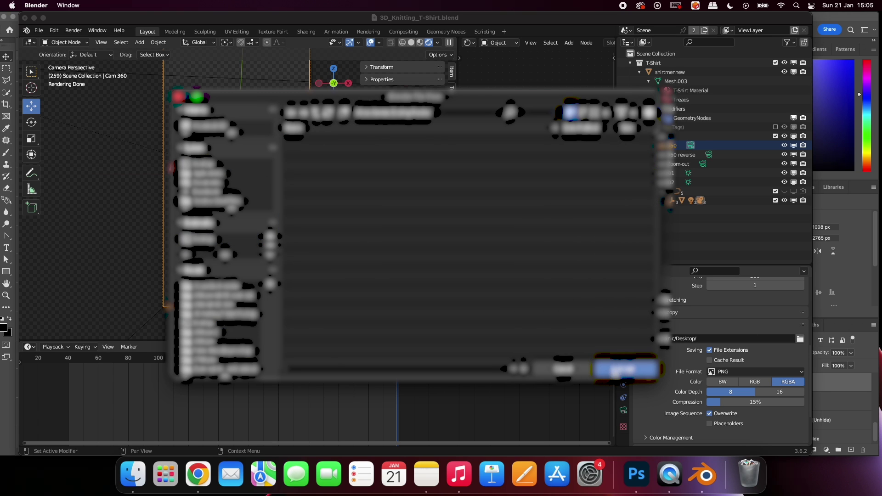
scroll(677, 375, "down", 3)
scroll(678, 373, "up", 1)
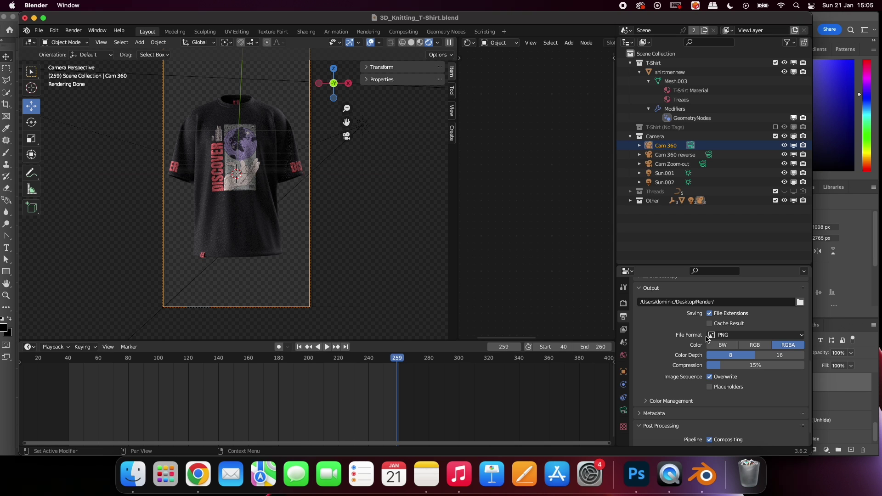
- Switch the output file format to FFmpeg Video and expand the Encoding settings
left_click(753, 336)
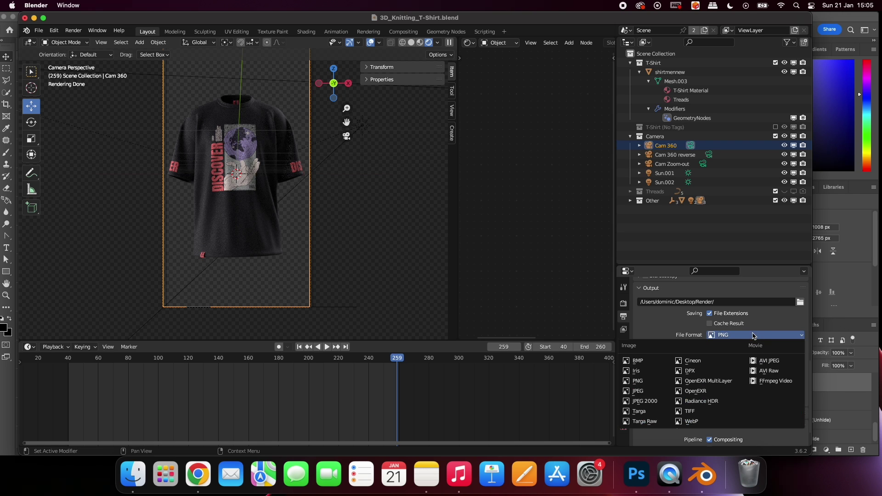
left_click(762, 380)
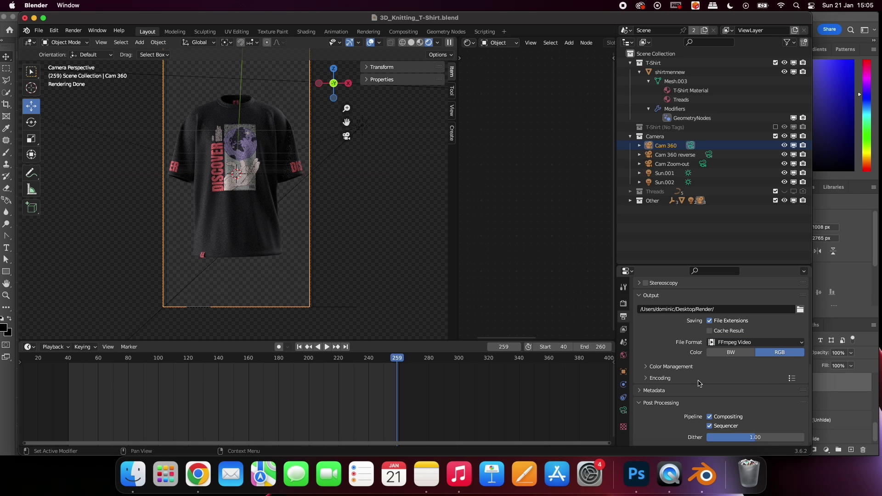
left_click(648, 379)
scroll(678, 346, "down", 3)
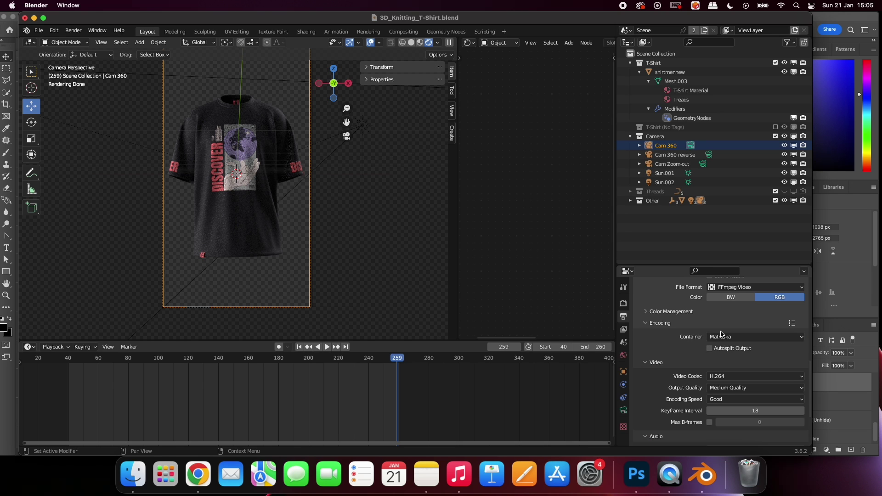
- Set the container to MPEG-4 and start rendering the animation
left_click(735, 337)
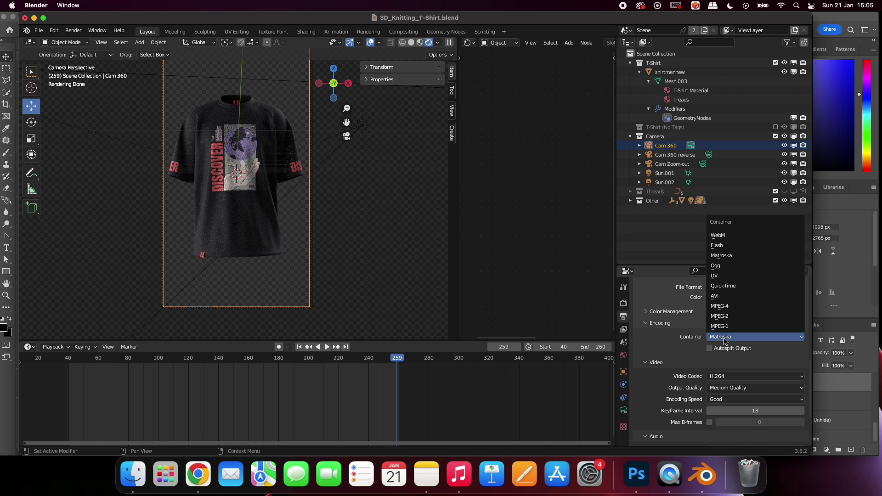
left_click(727, 316)
left_click(734, 340)
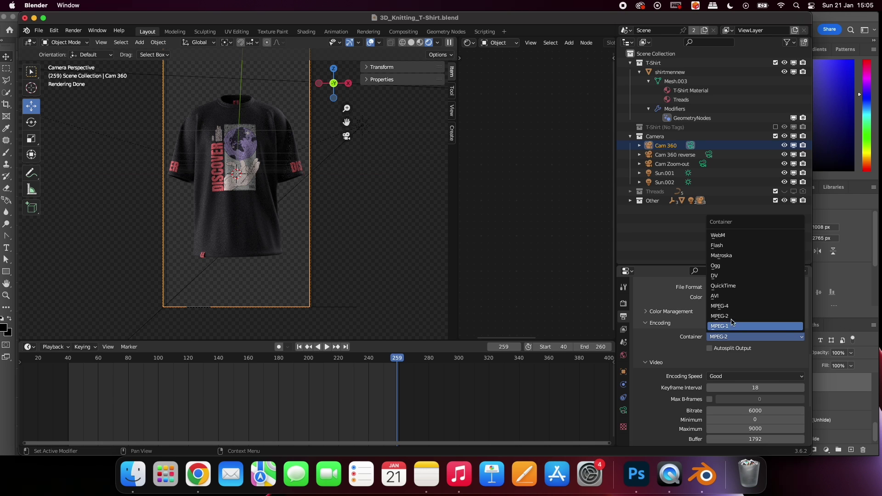
left_click(732, 307)
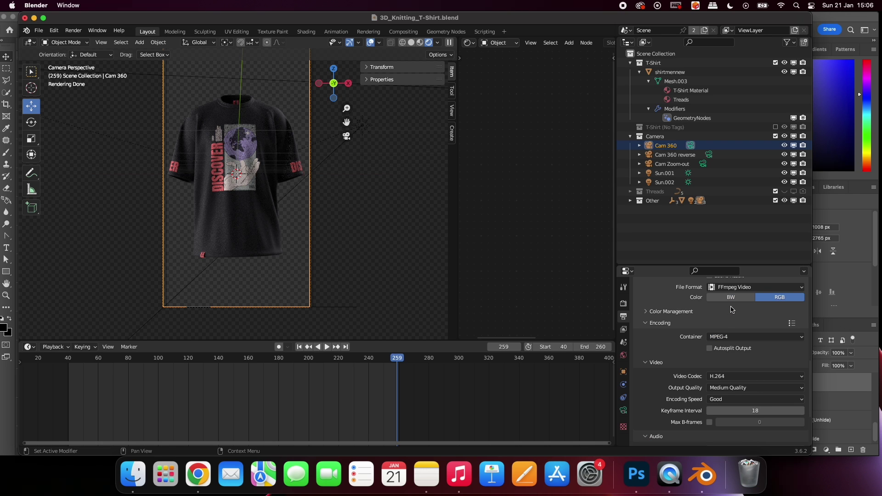
left_click(73, 30)
left_click(92, 51)
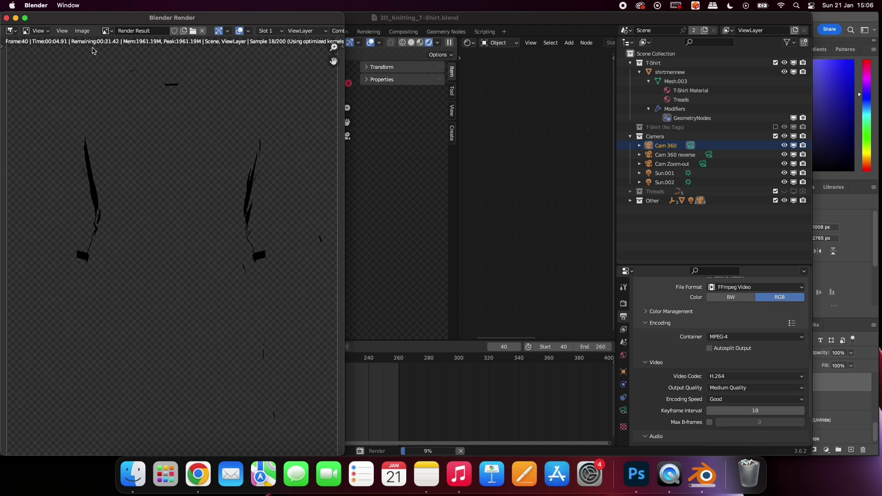
- Move the Blender Render window aside to uncover the scene and output settings
left_click_drag(80, 17, 470, 23)
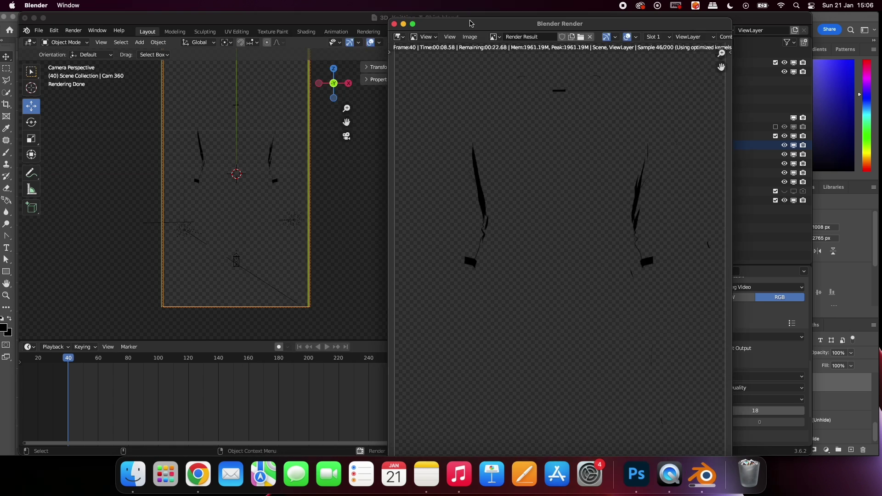
left_click_drag(382, 16, 354, 6)
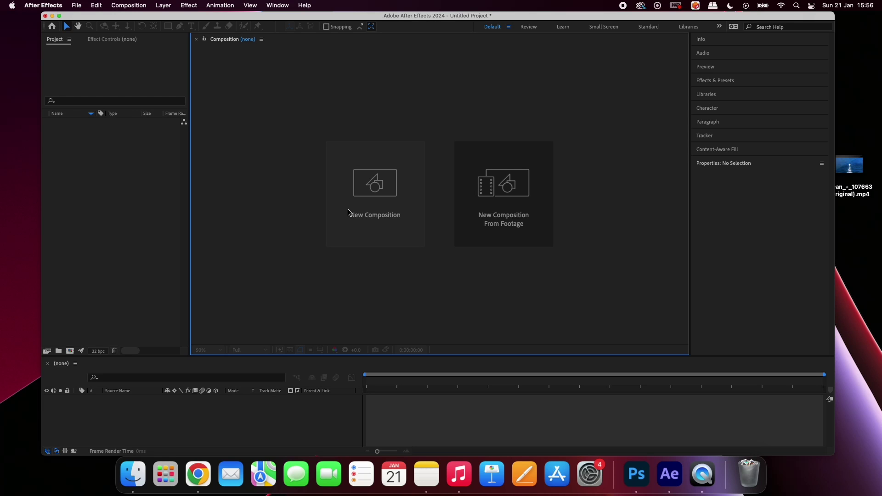
- Create Comp 1 with the Social Media Portrait HD 1080×1920 preset
left_click(385, 193)
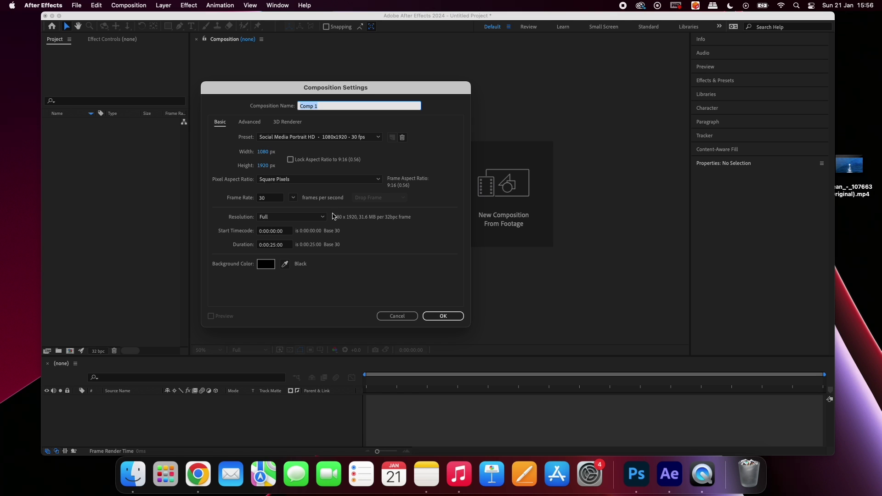
left_click(436, 316)
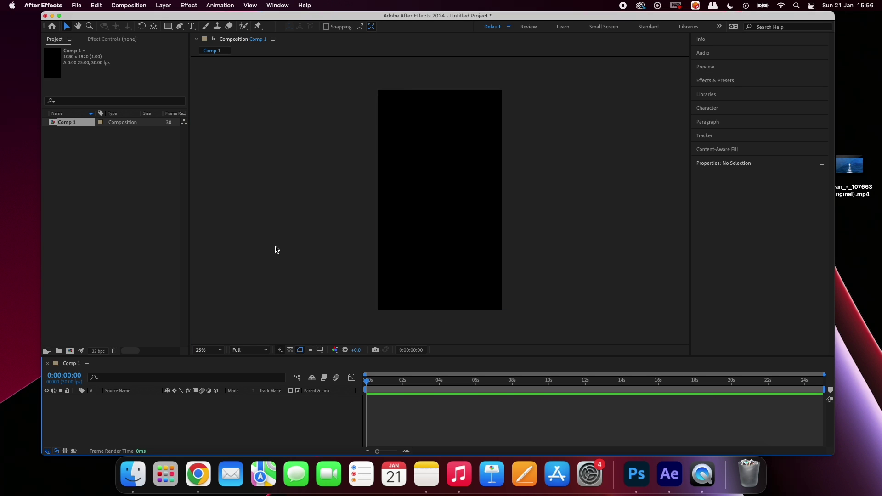
left_click(119, 177)
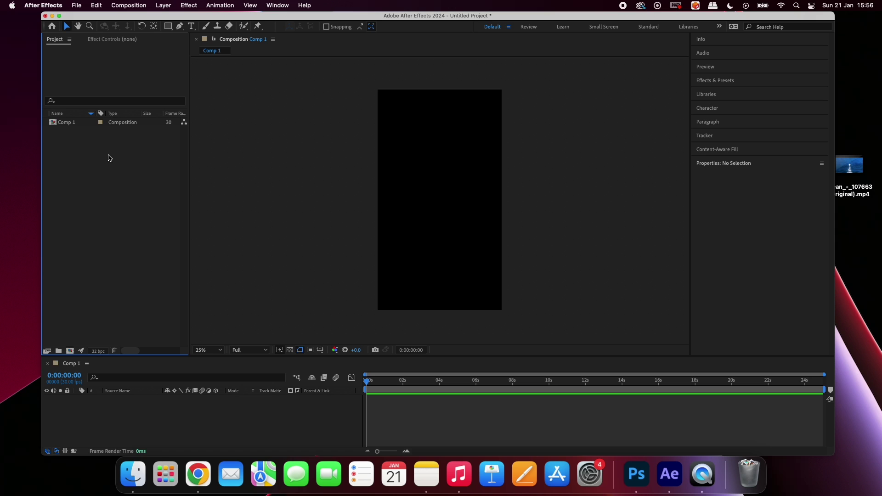
- Import the rendered frames starting at 0040.png as a PNG sequence
double_click(110, 158)
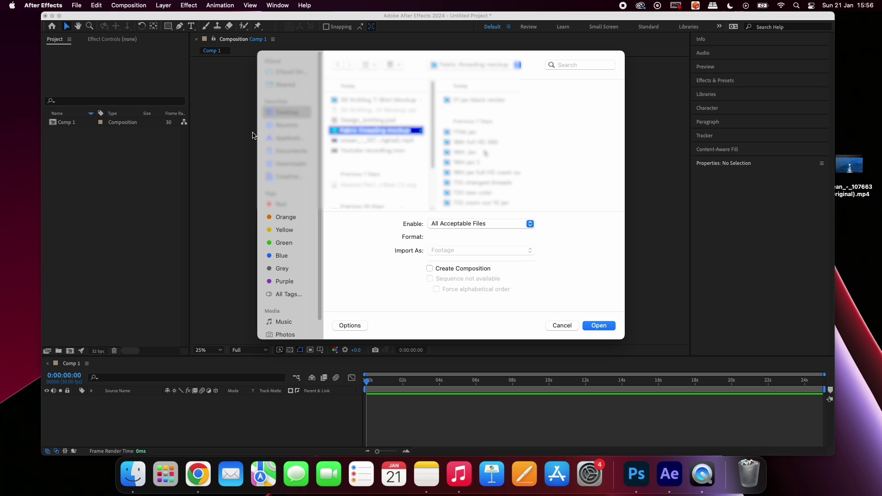
scroll(487, 158, "up", 3)
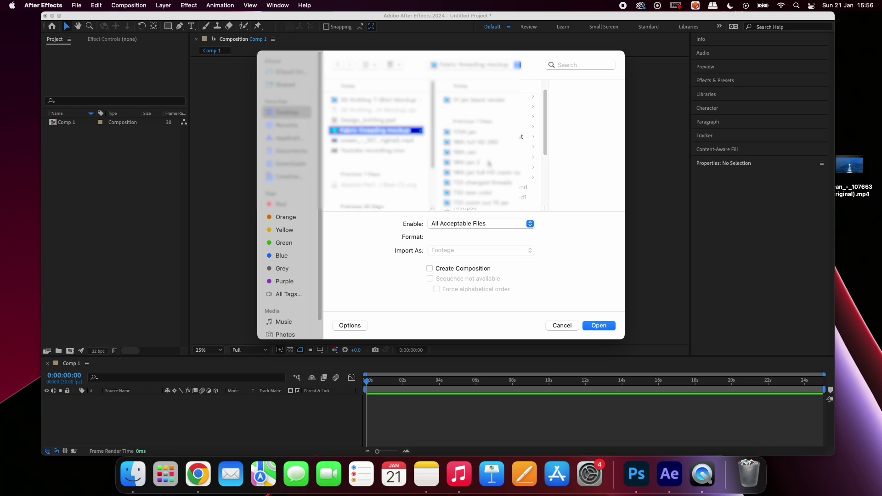
left_click(489, 143)
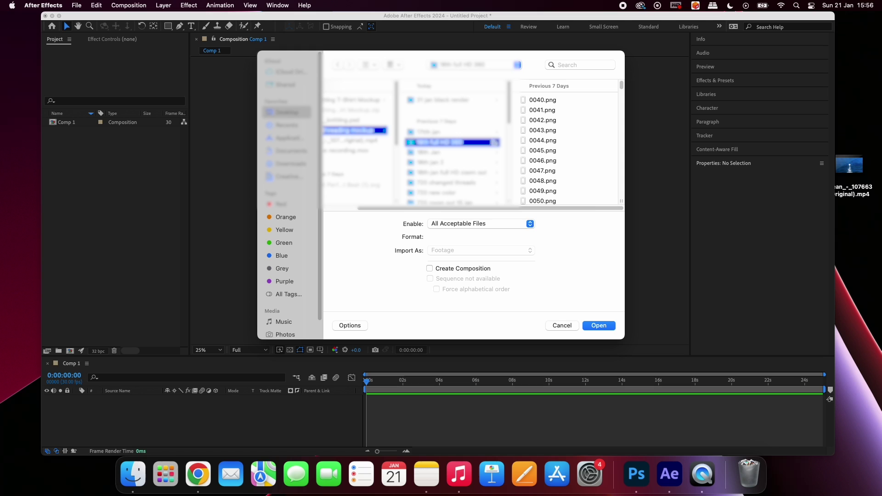
left_click(544, 99)
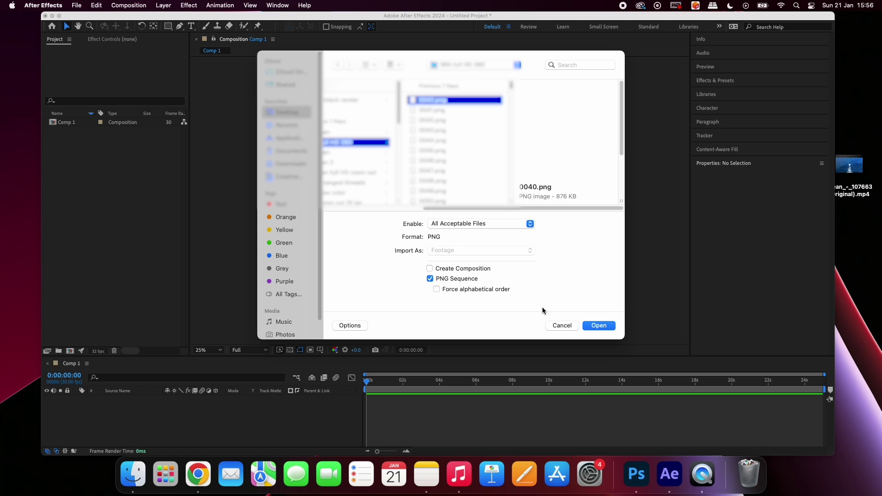
left_click(604, 327)
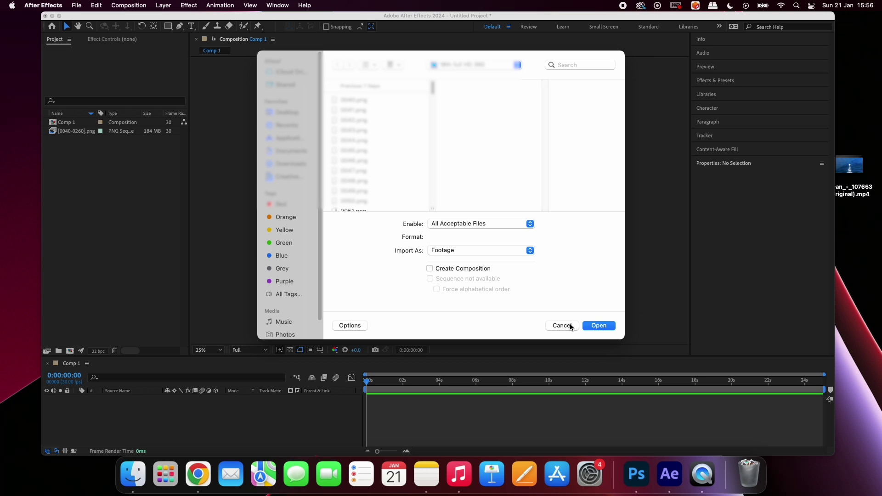
left_click(568, 325)
- Add the [0040-0260].png sequence to Comp 1 and preview the shirt animation
left_click(84, 132)
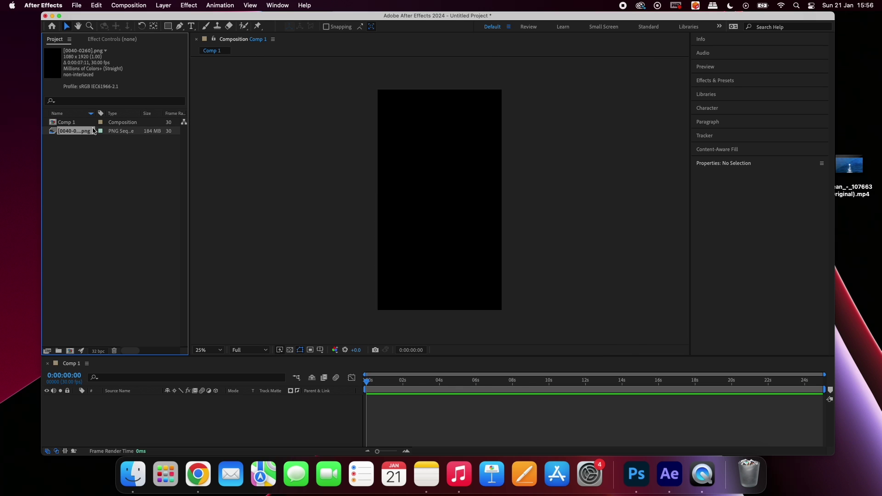
left_click_drag(81, 138, 440, 201)
left_click_drag(367, 380, 386, 385)
key("space")
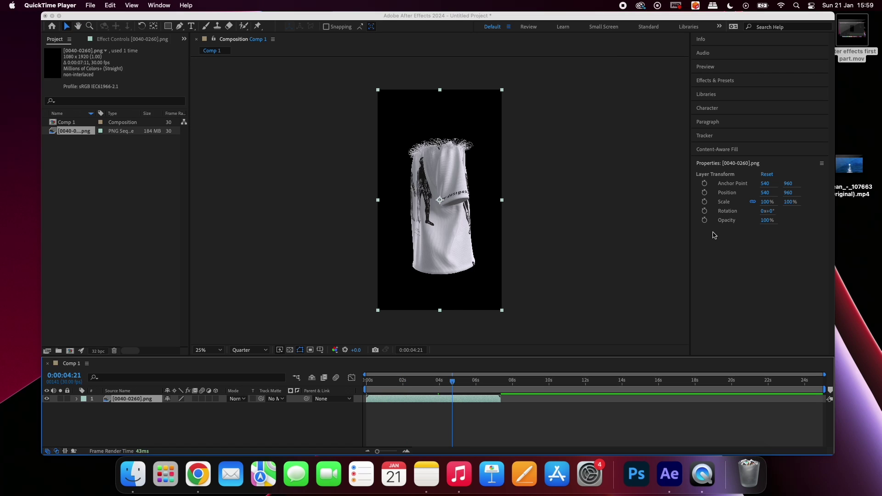
- Import the ocean video and place it in Comp 1 beneath the shirt layer
left_click_drag(854, 199, 148, 183)
left_click_drag(71, 123, 428, 200)
left_click_drag(439, 201, 440, 201)
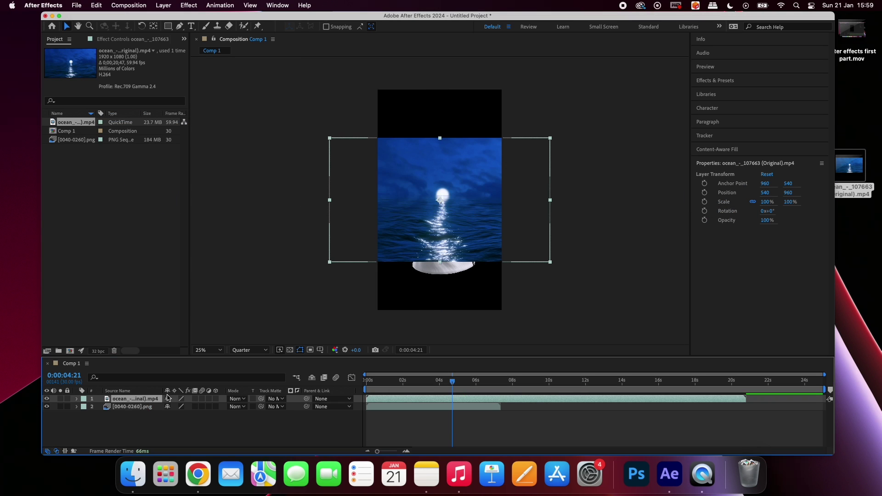
left_click_drag(149, 414, 208, 404)
left_click(222, 278)
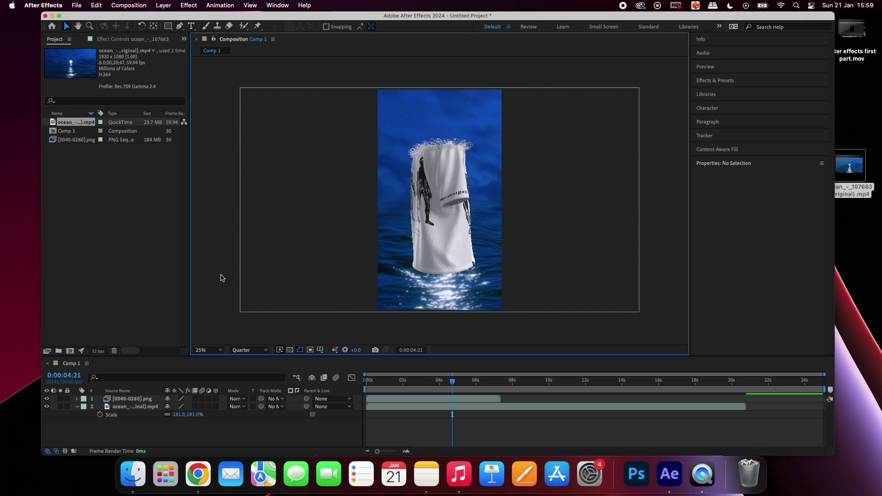
left_click_drag(390, 384, 375, 381)
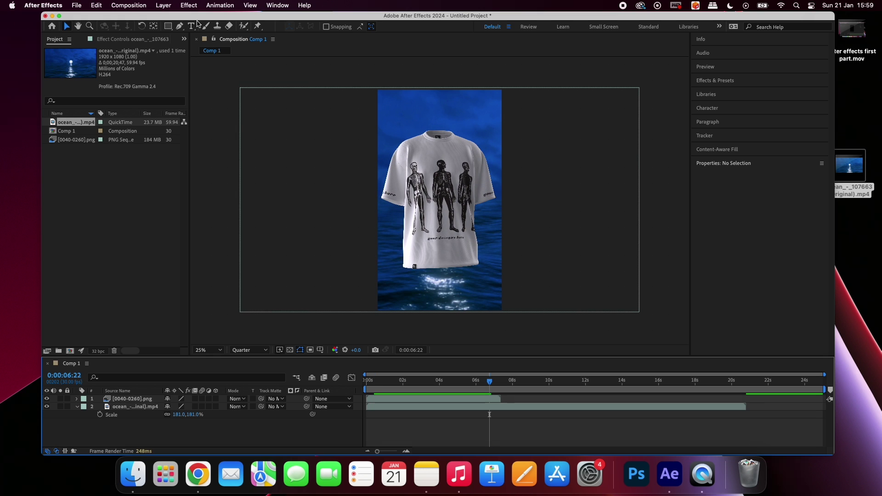
- Set Comp 1's preview resolution to Full and bring up the Composition menu
left_click(250, 352)
left_click(248, 370)
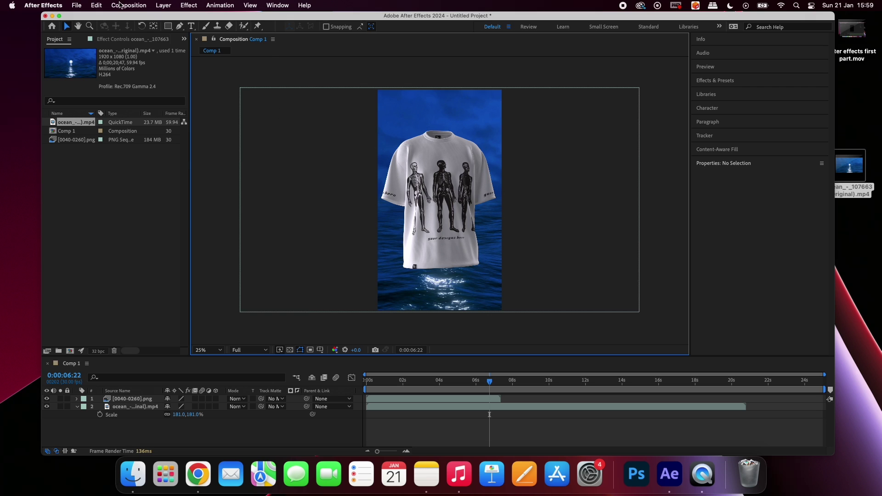
left_click(120, 5)
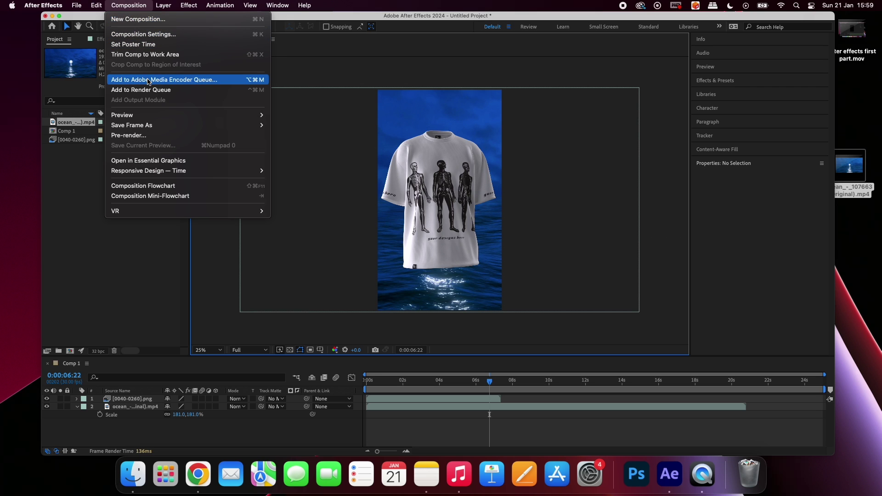